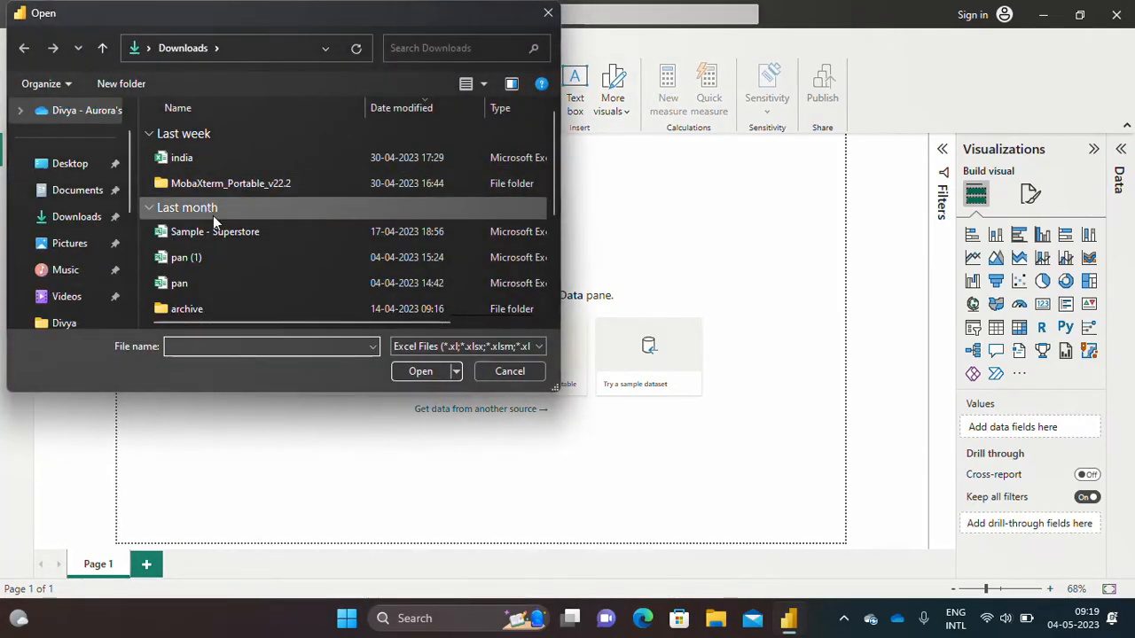
Step: Load the Orders sheet from the Sample - Superstore Excel workbook in Downloads
{"action": "left_click", "coordinate": [227, 232]}
{"action": "left_click", "coordinate": [417, 374]}
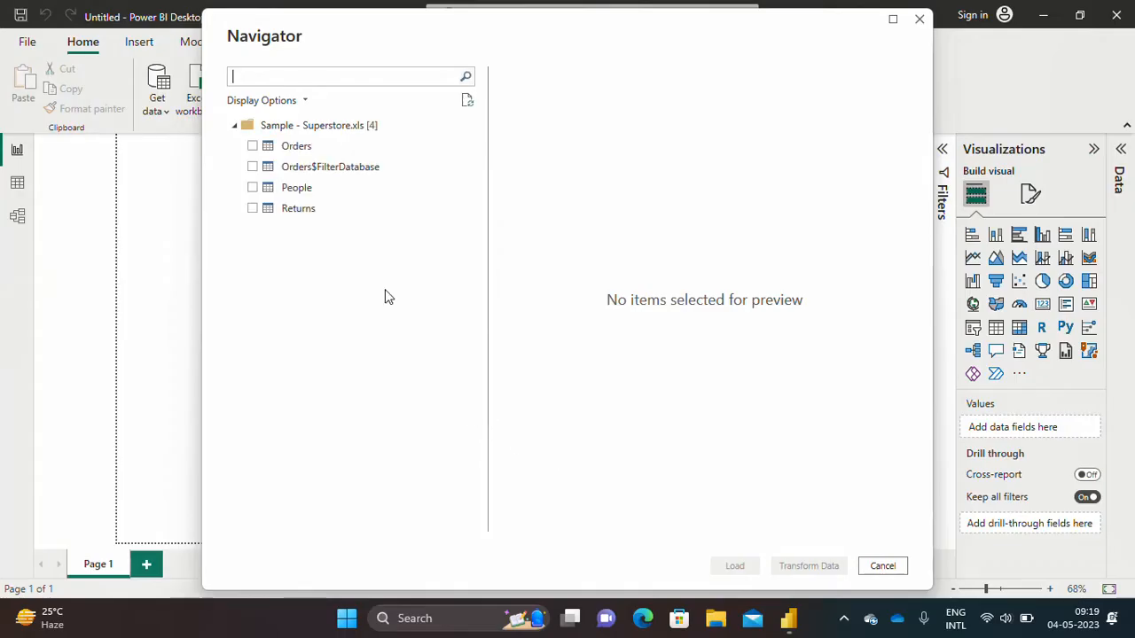
{"action": "left_click", "coordinate": [254, 154]}
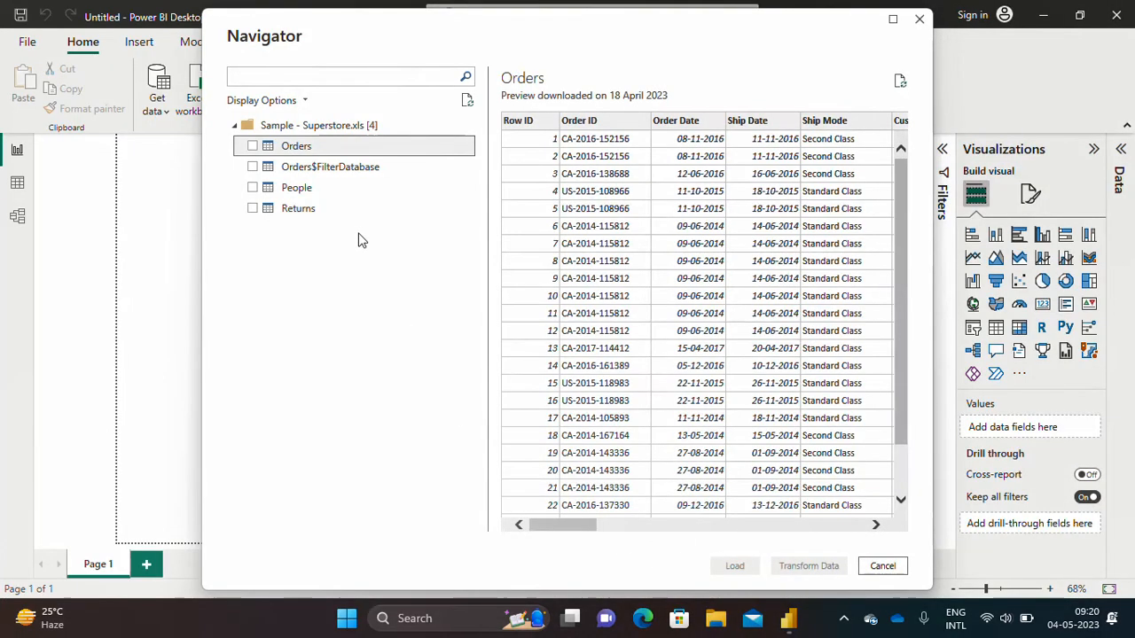
{"action": "left_click", "coordinate": [253, 147]}
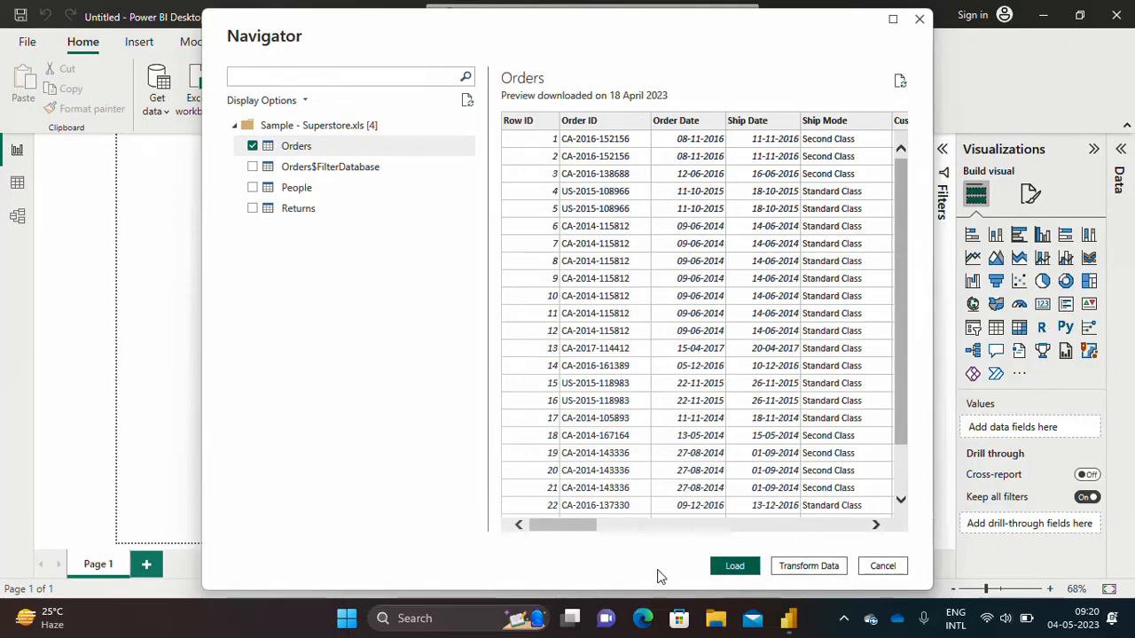
{"action": "left_click", "coordinate": [736, 567]}
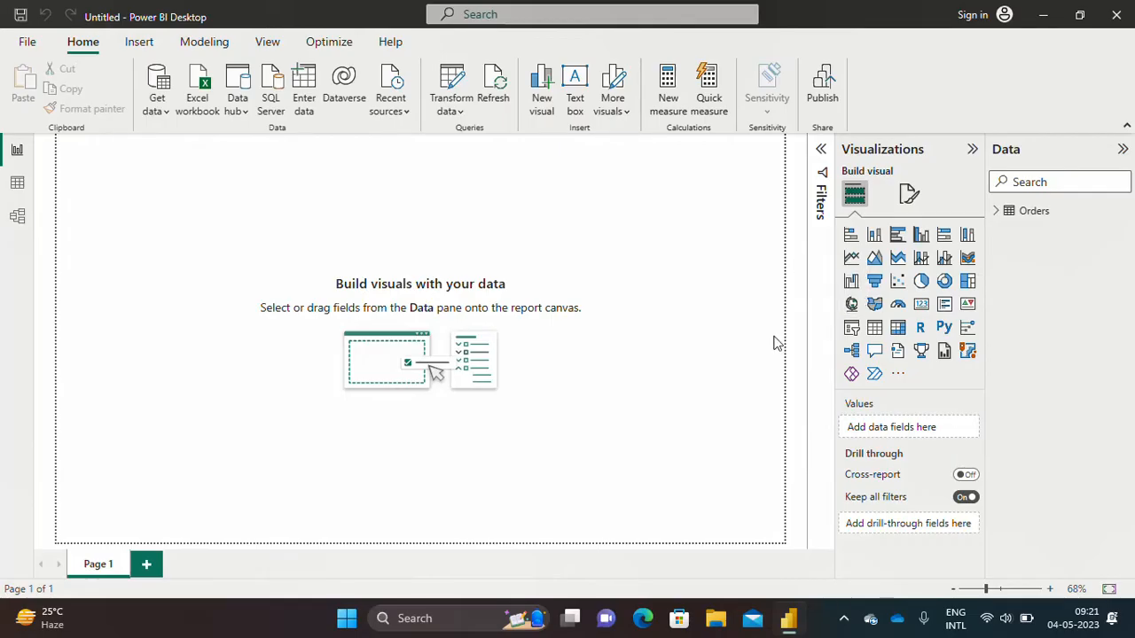
Step: Add a table visual to the report page, place it near the canvas centre and enlarge it in width and height
{"action": "left_click", "coordinate": [875, 335]}
{"action": "left_click_drag", "start_coordinate": [142, 222], "coordinate": [365, 285]}
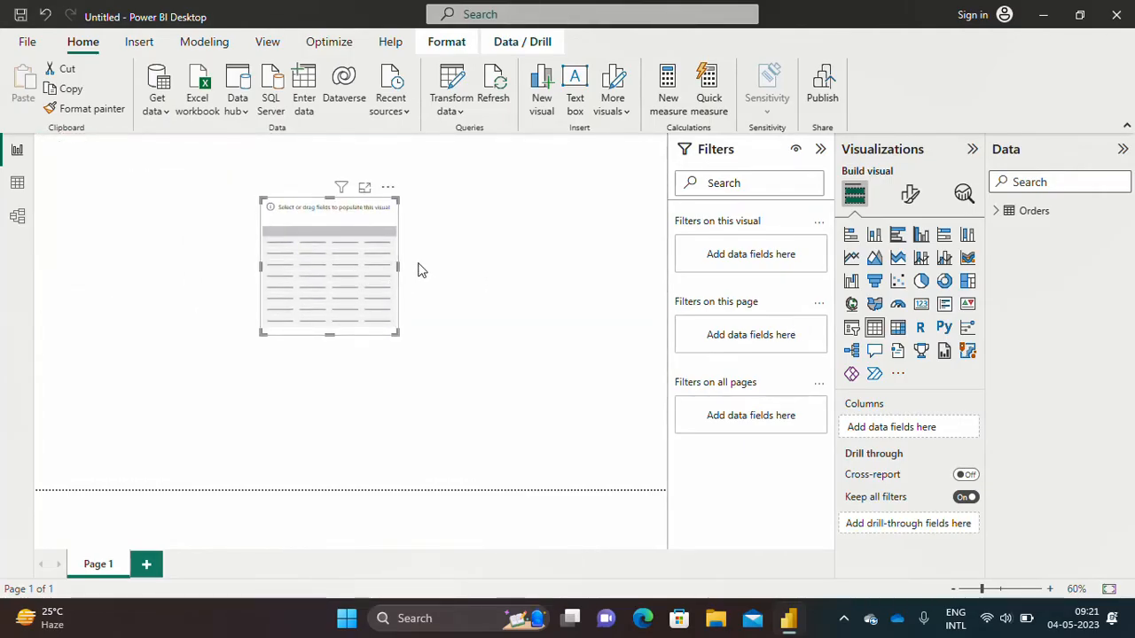
{"action": "left_click_drag", "start_coordinate": [396, 266], "coordinate": [525, 286]}
{"action": "left_click_drag", "start_coordinate": [393, 337], "coordinate": [393, 401]}
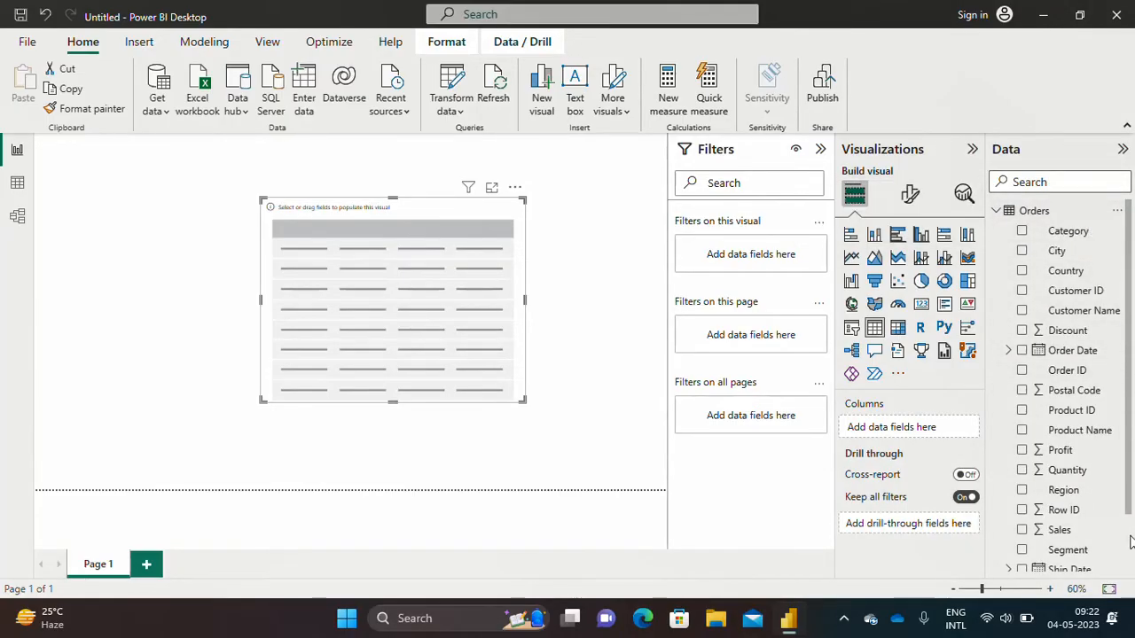
Step: Fill the table with the Sub-Category, Sales and Profit fields as columns and dismiss the visual-queries tip
{"action": "scroll", "coordinate": [1128, 523], "scroll_direction": "down", "scroll_amount": 2}
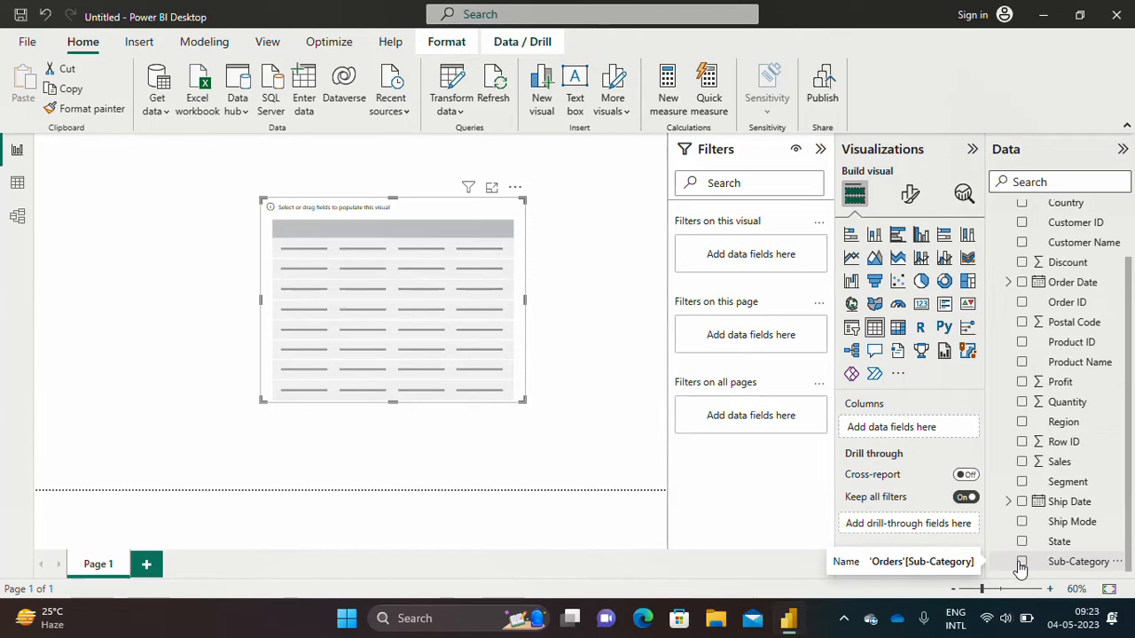
{"action": "left_click_drag", "start_coordinate": [987, 514], "coordinate": [878, 432]}
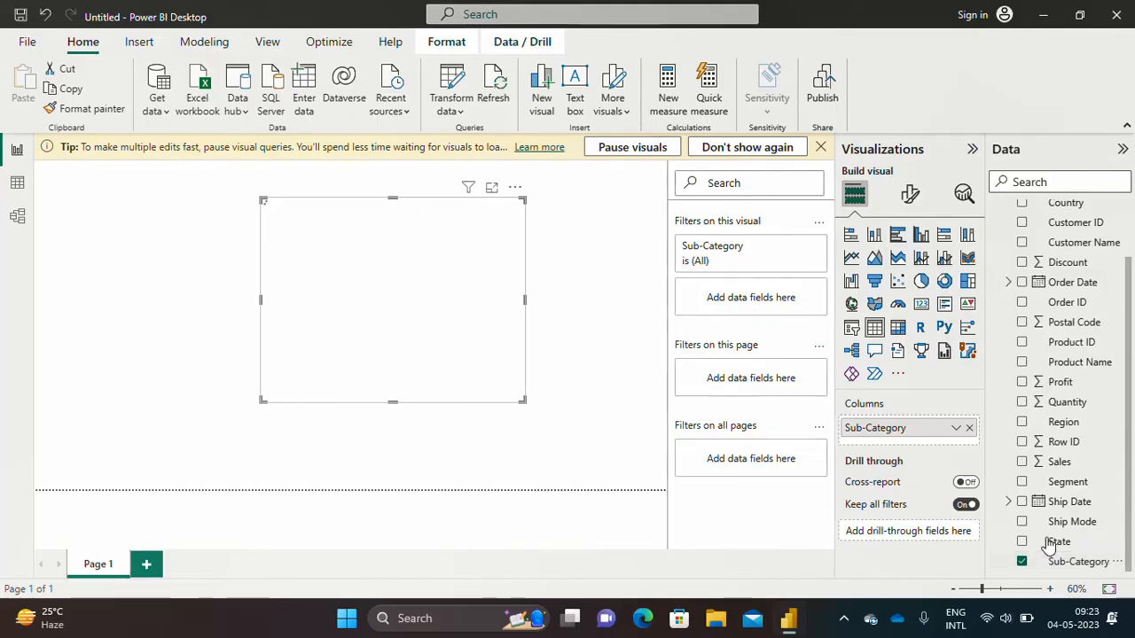
{"action": "left_click_drag", "start_coordinate": [1028, 475], "coordinate": [876, 445]}
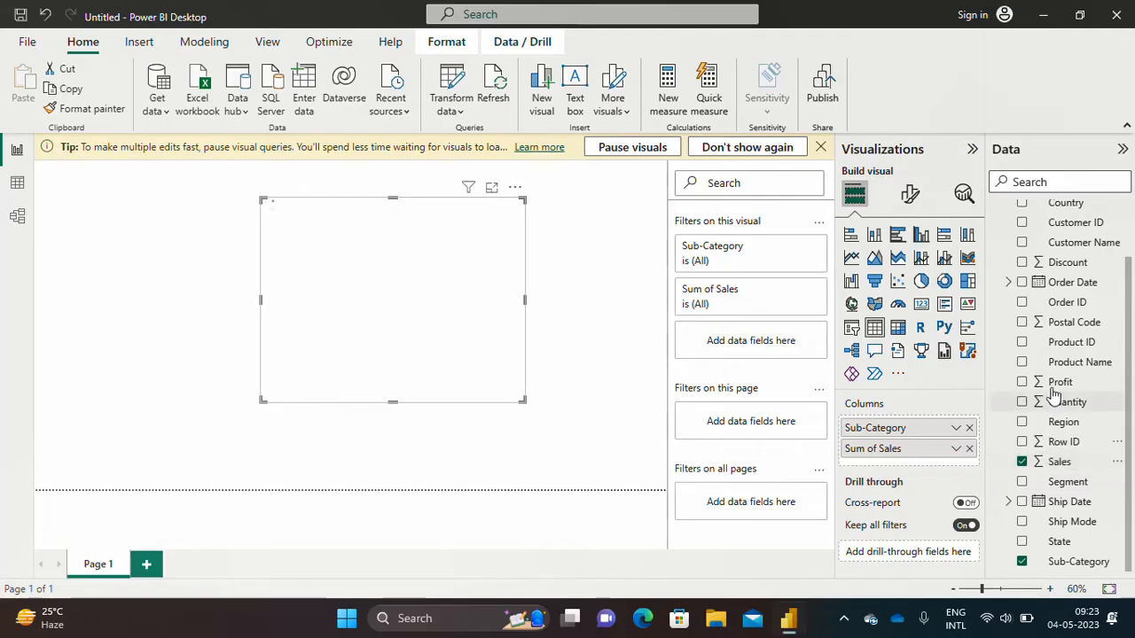
{"action": "left_click_drag", "start_coordinate": [1022, 383], "coordinate": [880, 466]}
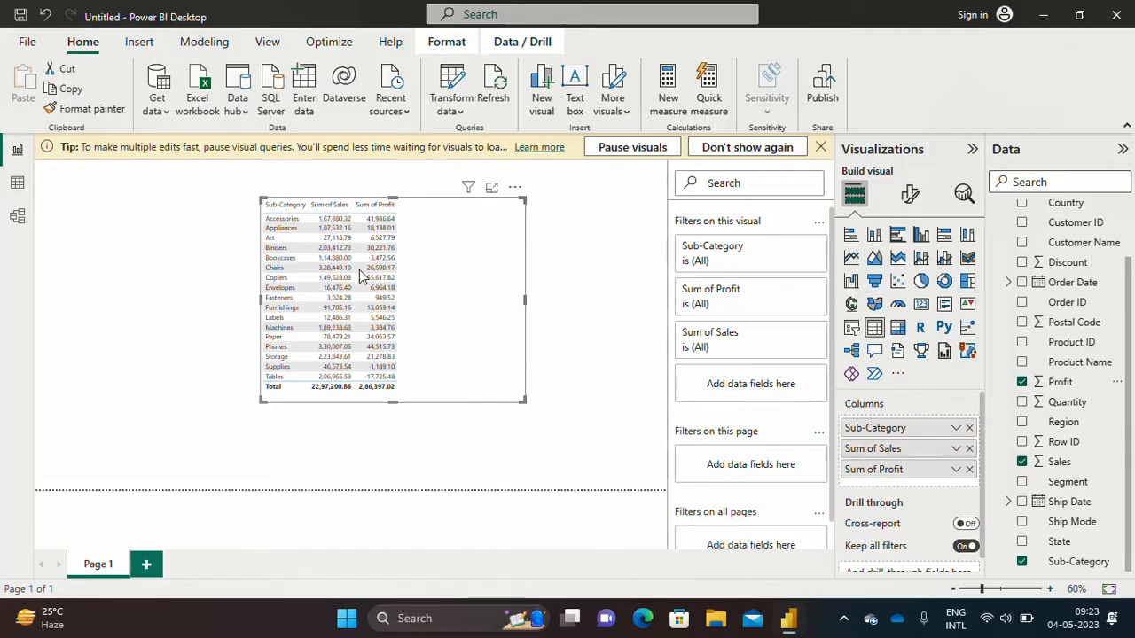
{"action": "left_click", "coordinate": [821, 148]}
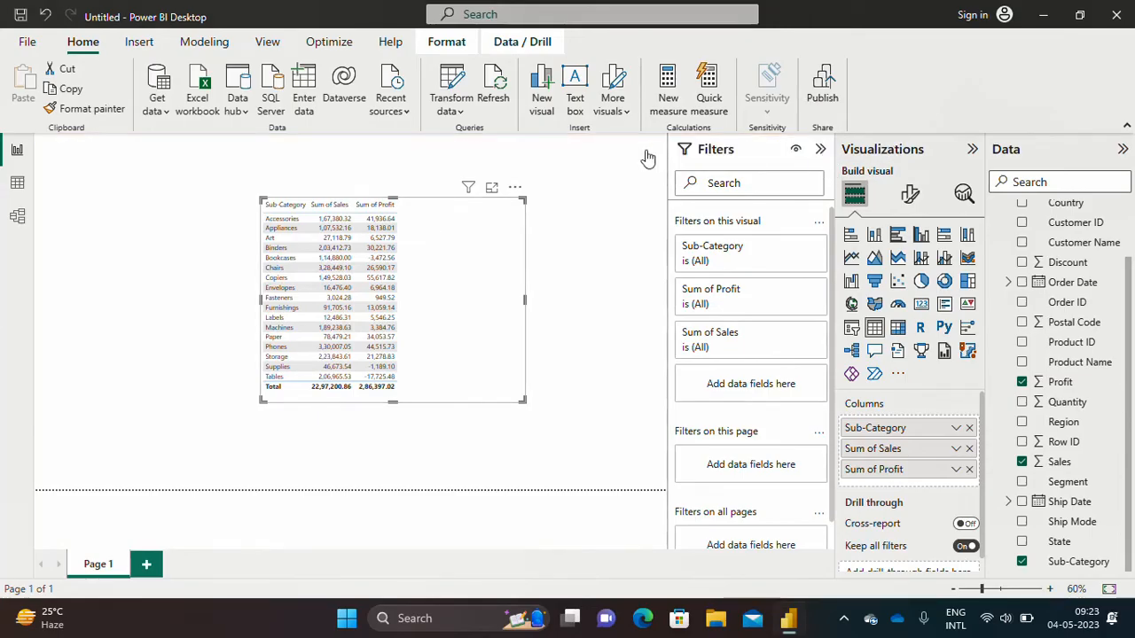
Step: Show the table in focus mode and add Quantity as its fourth column
{"action": "left_click", "coordinate": [494, 189]}
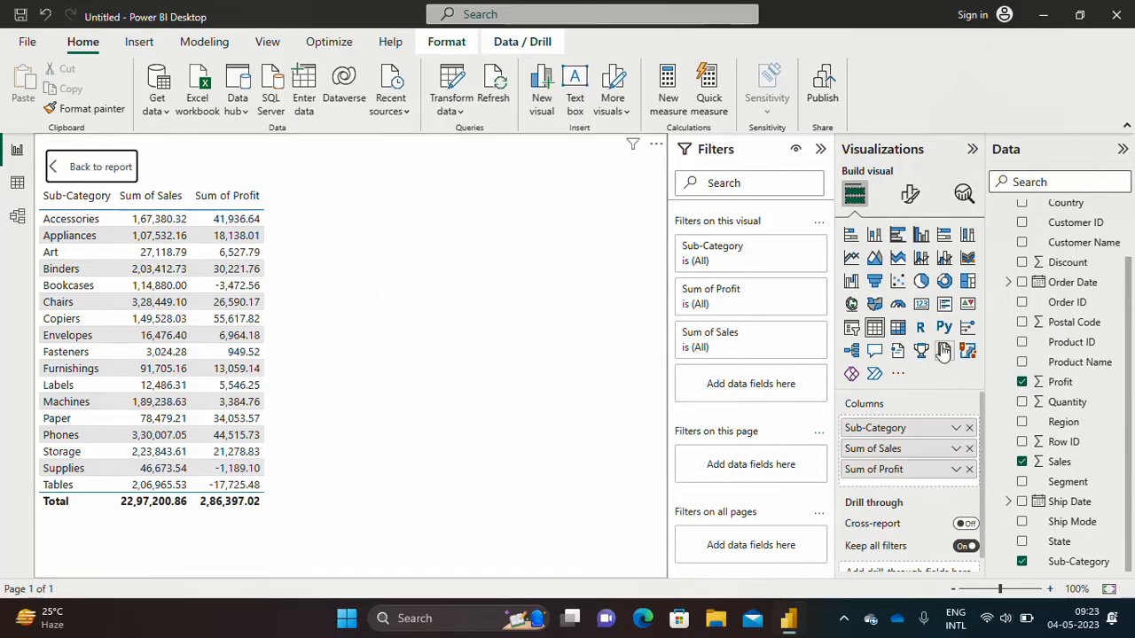
{"action": "left_click_drag", "start_coordinate": [1029, 405], "coordinate": [873, 484]}
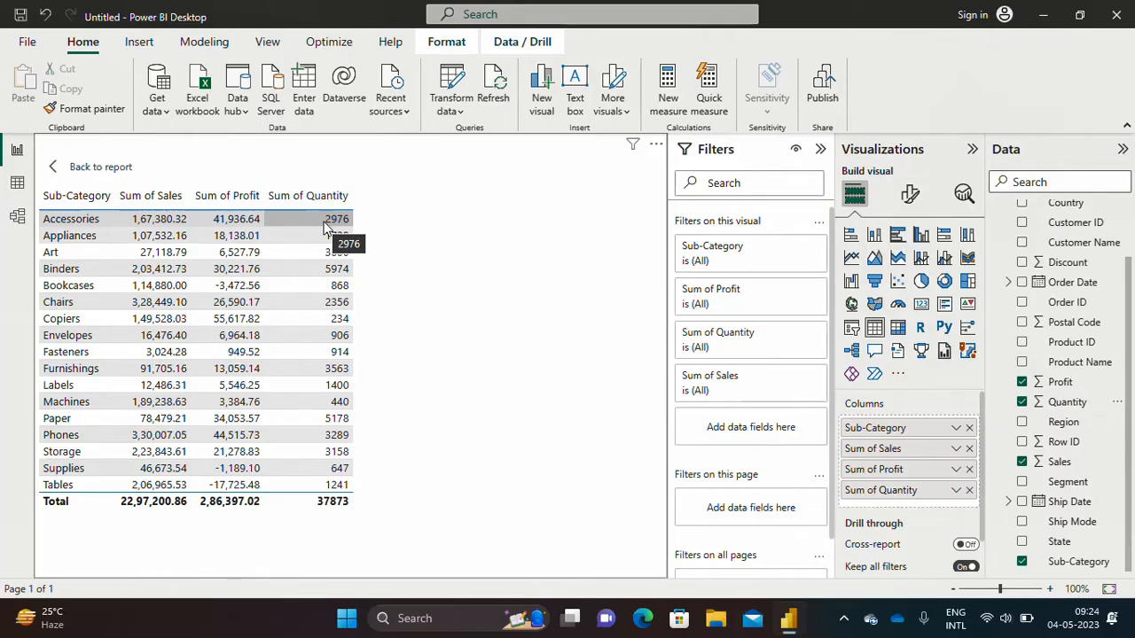
Step: Sort the table by Quantity and by Profit, each descending and ascending, and by Sales in descending order
{"action": "left_click", "coordinate": [273, 206]}
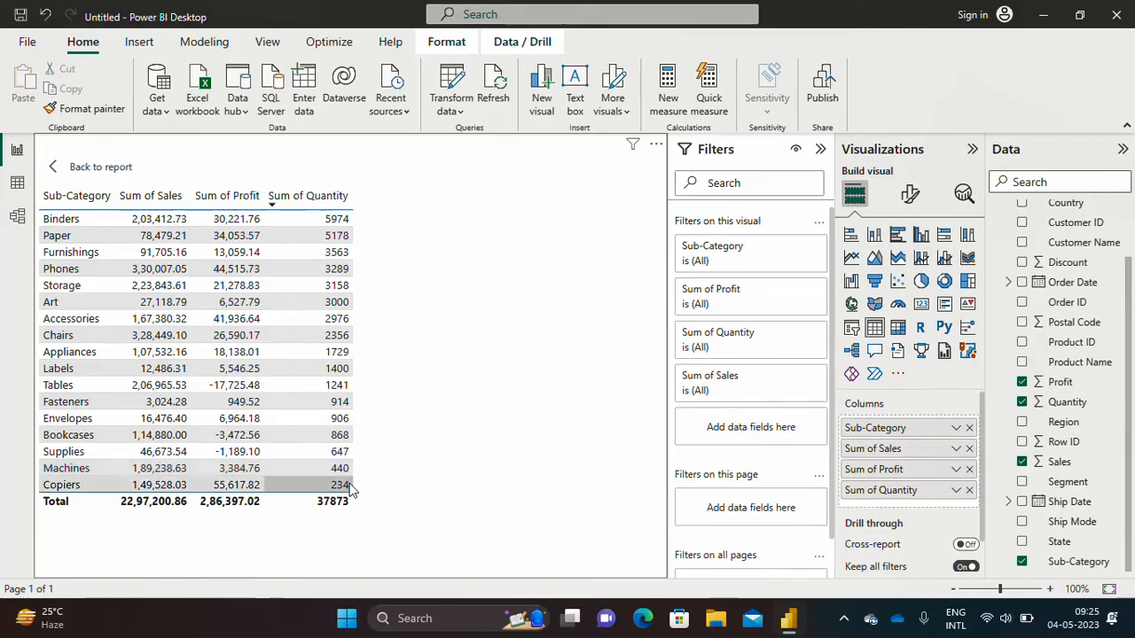
{"action": "left_click", "coordinate": [273, 204]}
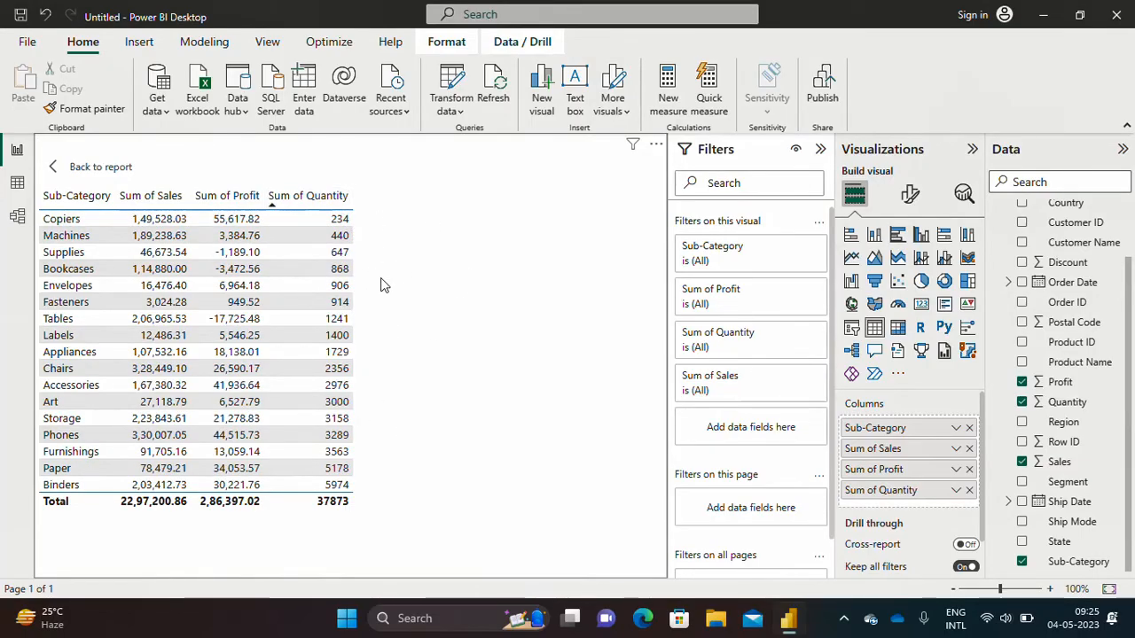
{"action": "left_click", "coordinate": [201, 203]}
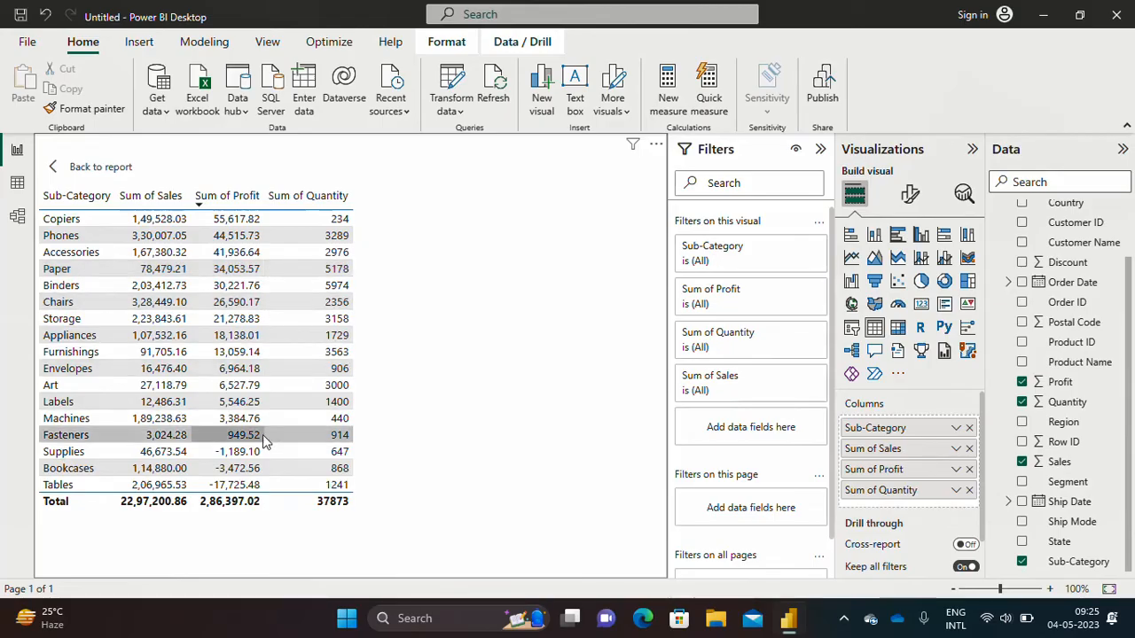
{"action": "left_click", "coordinate": [199, 202]}
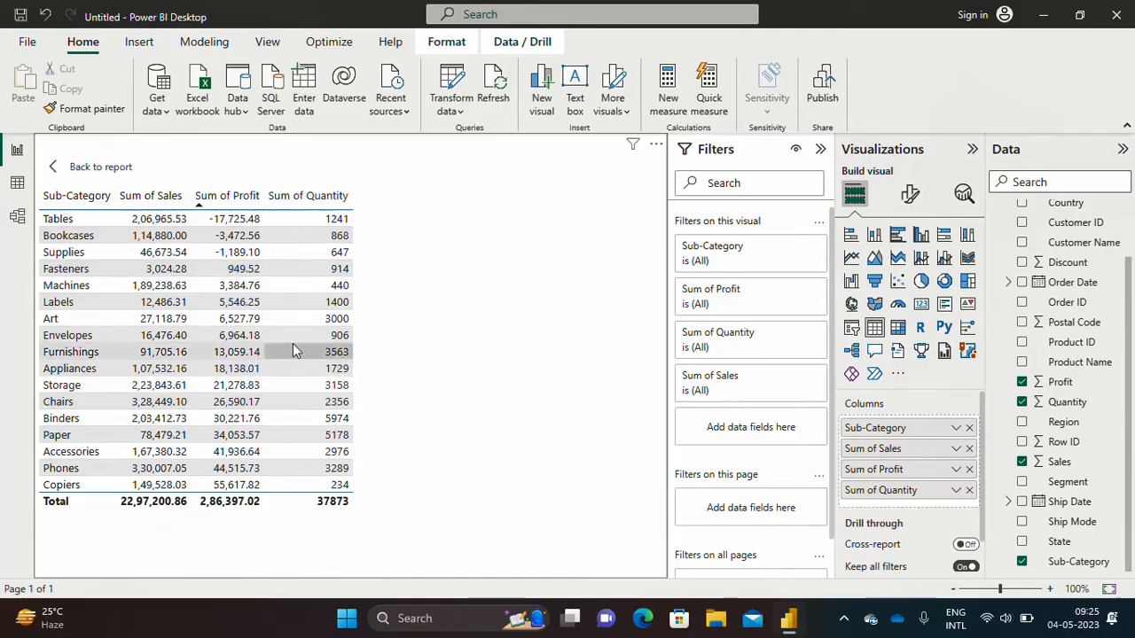
{"action": "left_click", "coordinate": [124, 203]}
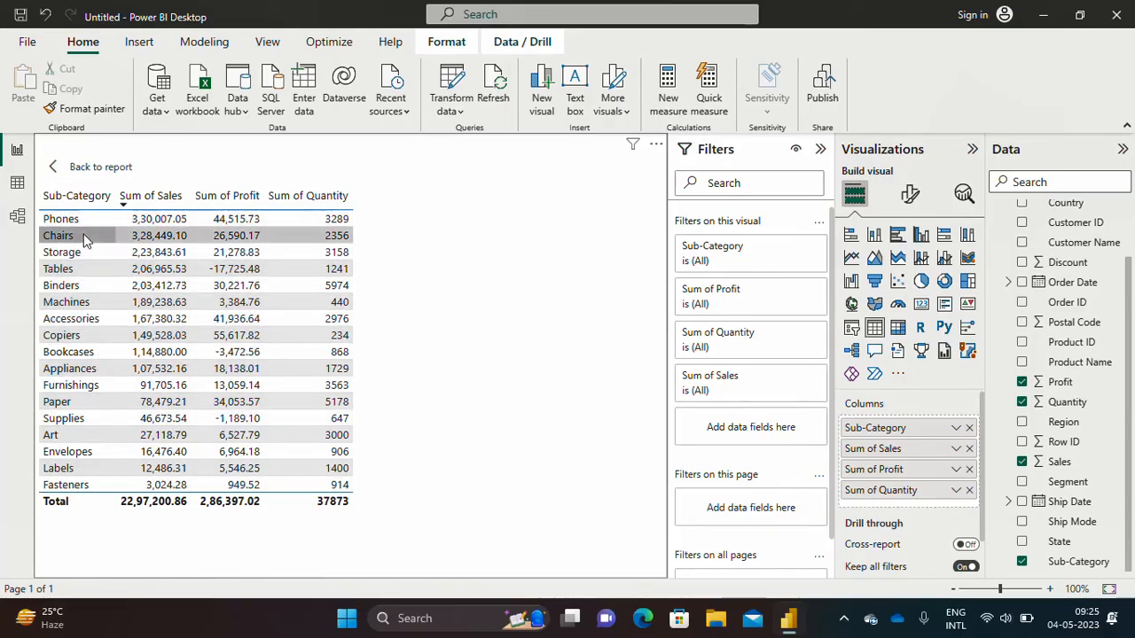
Step: Sort the table by Sub-Category in ascending order and collapse the report's filters area
{"action": "left_click", "coordinate": [49, 204]}
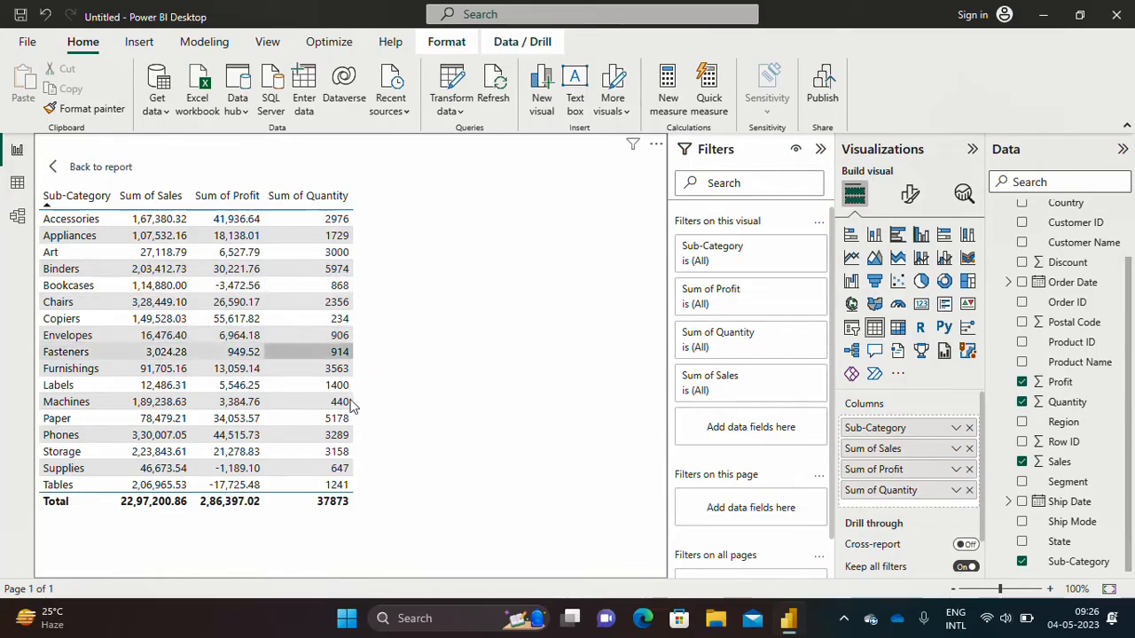
{"action": "left_click", "coordinate": [821, 150]}
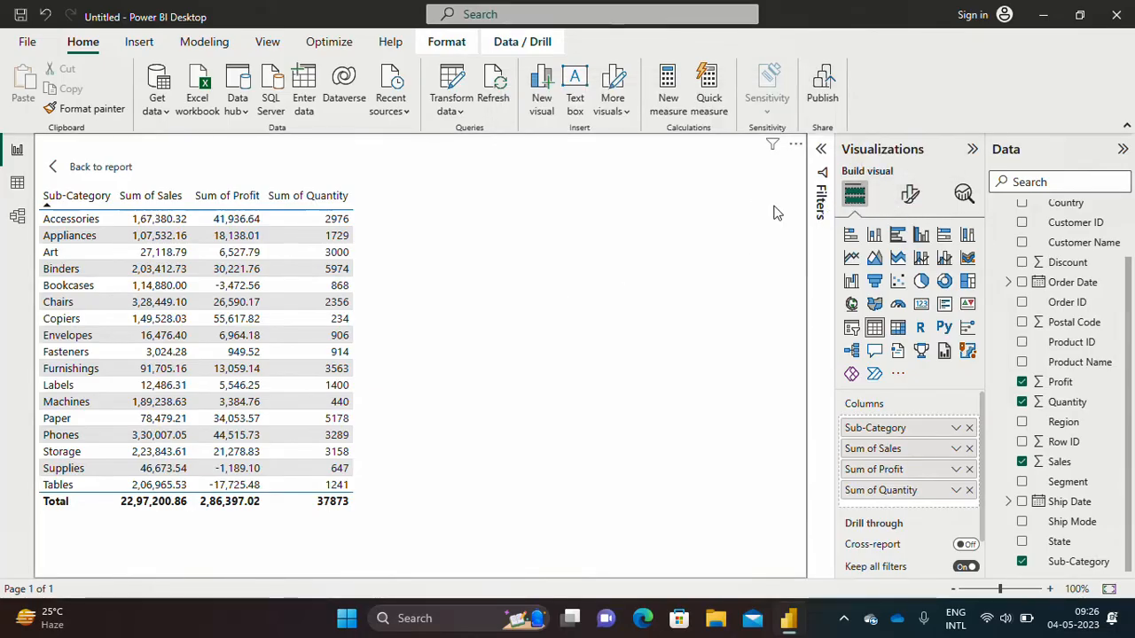
Step: Set the font size of the table's values to 13
{"action": "left_click", "coordinate": [910, 197]}
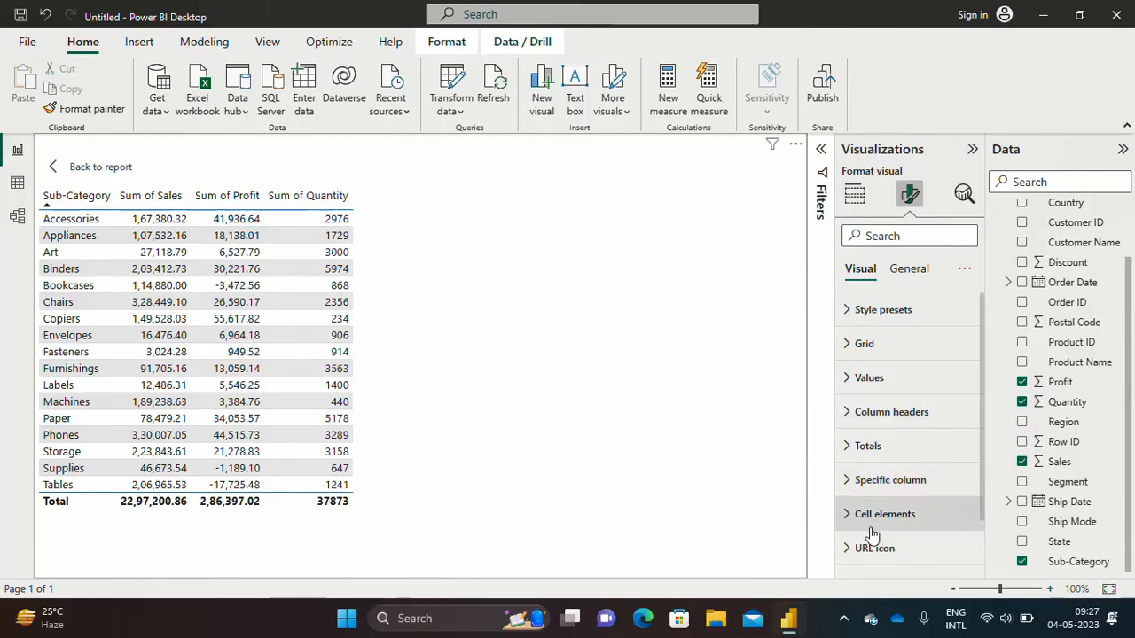
{"action": "left_click", "coordinate": [846, 380]}
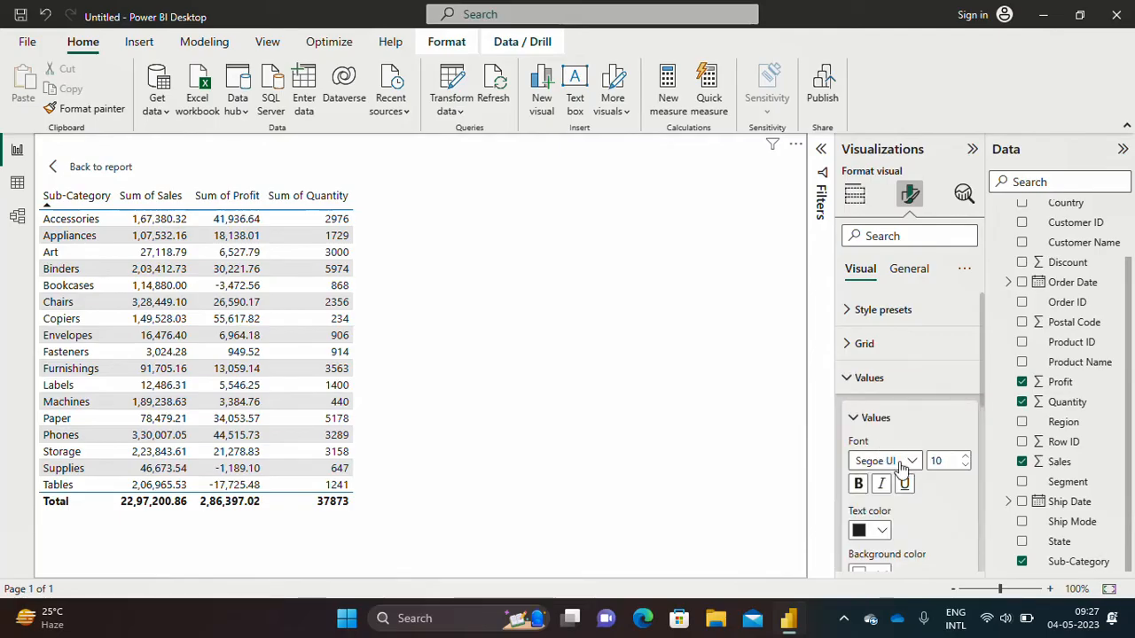
{"action": "left_click", "coordinate": [965, 457]}
{"action": "left_click", "coordinate": [966, 458]}
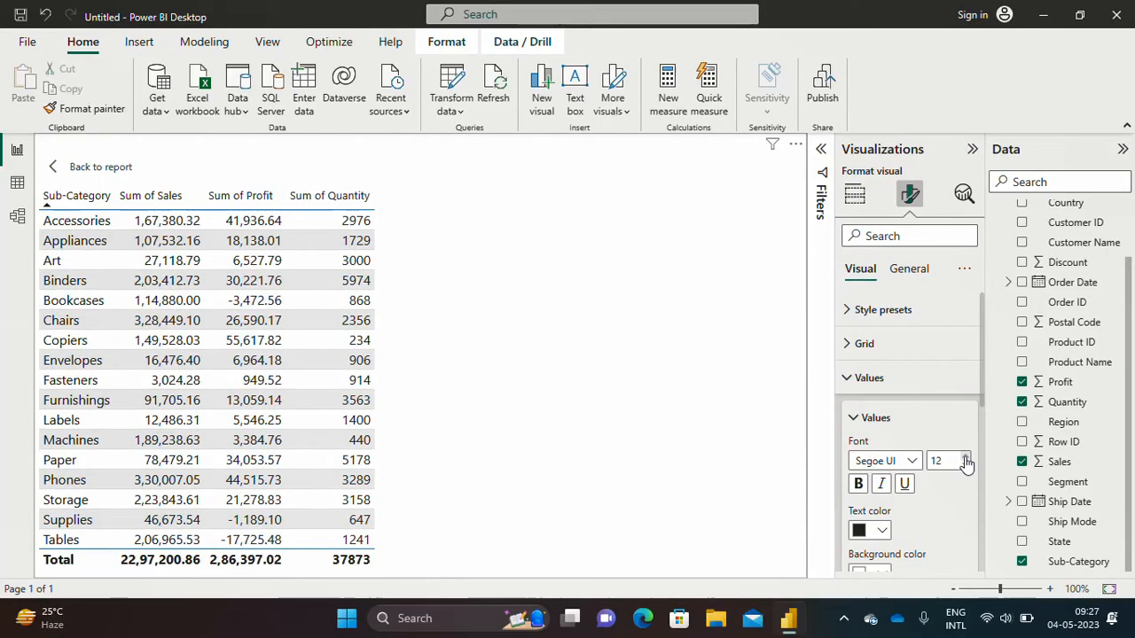
{"action": "left_click", "coordinate": [966, 457]}
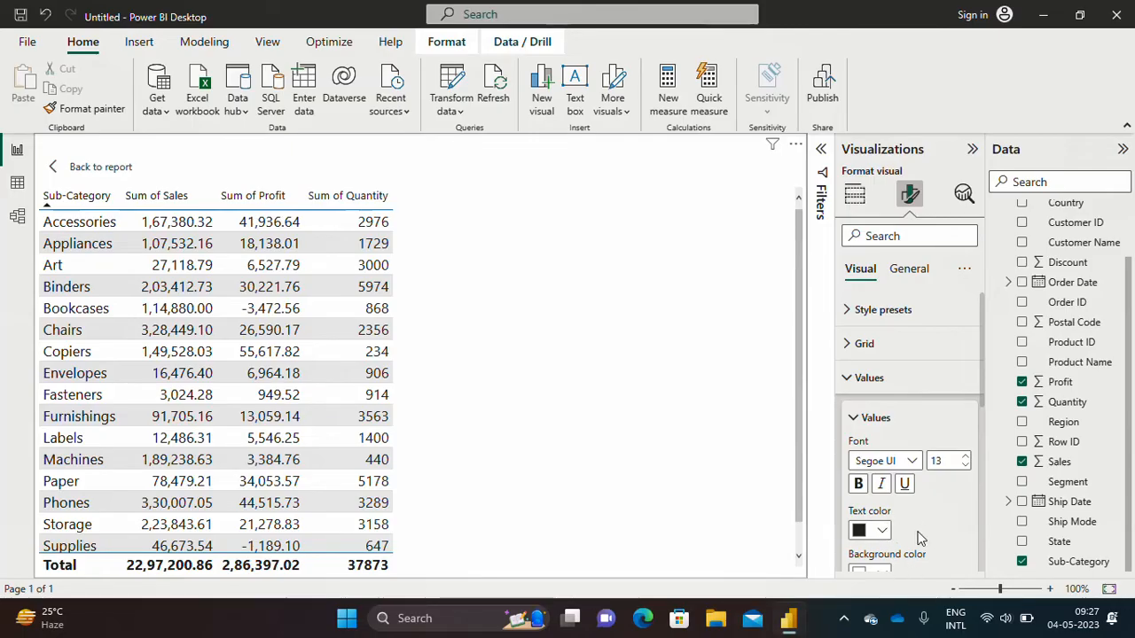
{"action": "scroll", "coordinate": [922, 536], "scroll_direction": "down", "scroll_amount": 3}
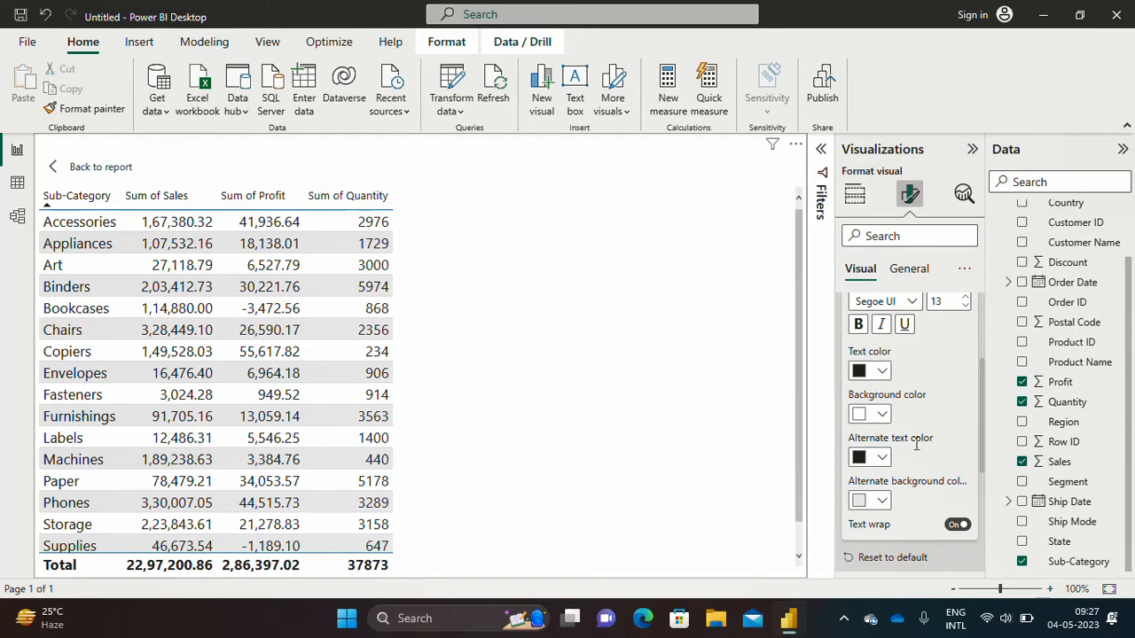
{"action": "scroll", "coordinate": [936, 459], "scroll_direction": "up", "scroll_amount": 2}
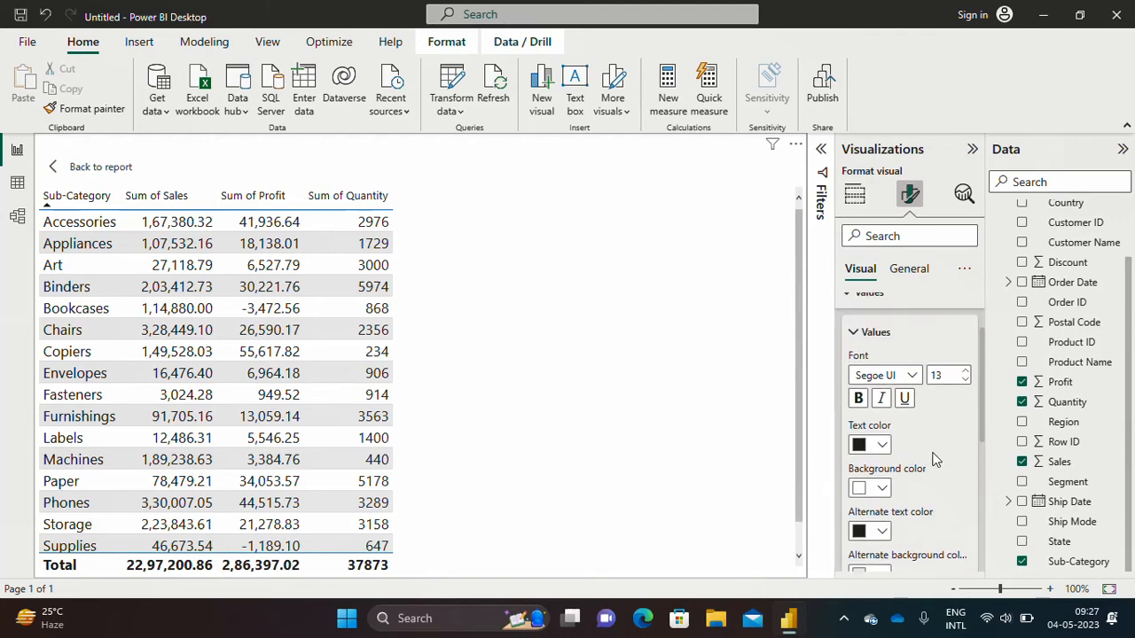
{"action": "left_click", "coordinate": [852, 335]}
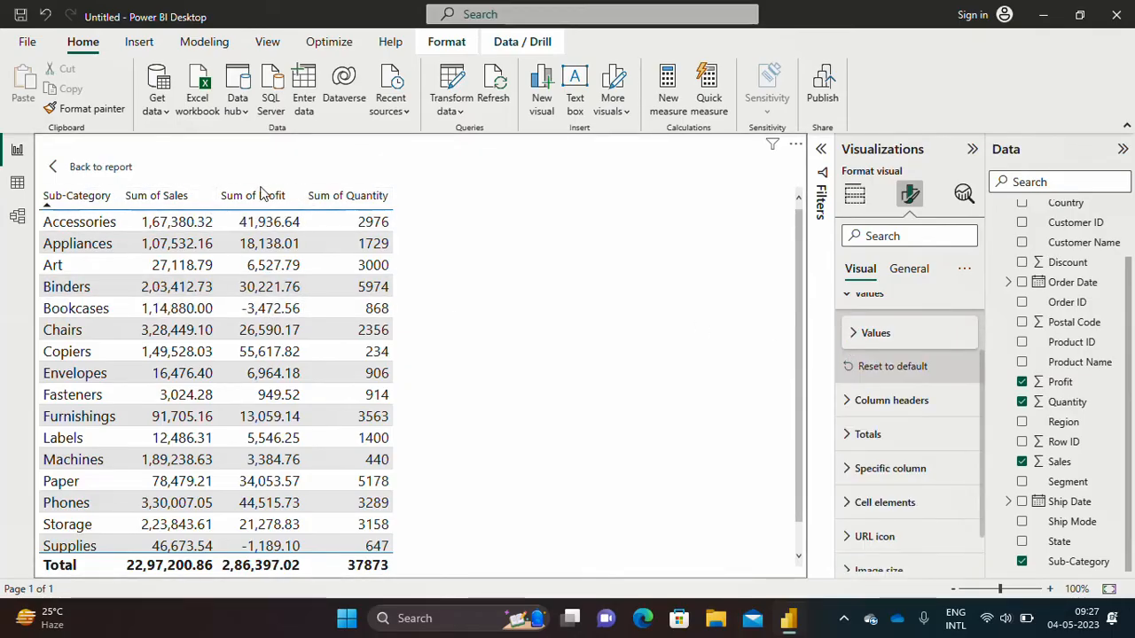
Step: Set the font size of the table's column headers to 16
{"action": "left_click", "coordinate": [847, 404]}
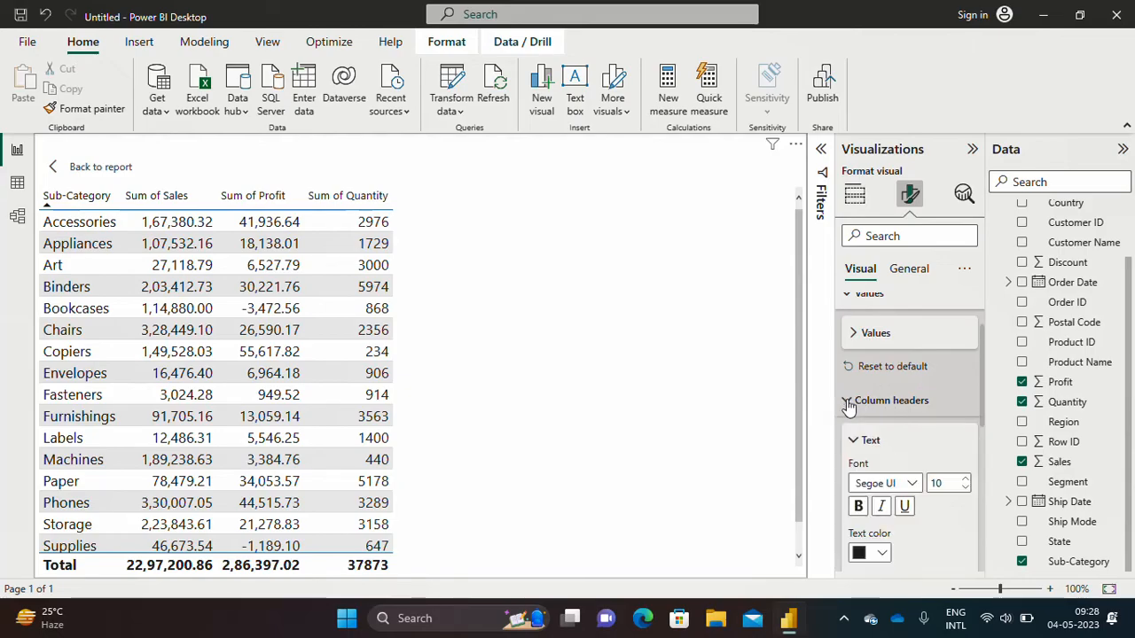
{"action": "left_click", "coordinate": [966, 480]}
{"action": "left_click", "coordinate": [966, 479]}
{"action": "left_click", "coordinate": [966, 480]}
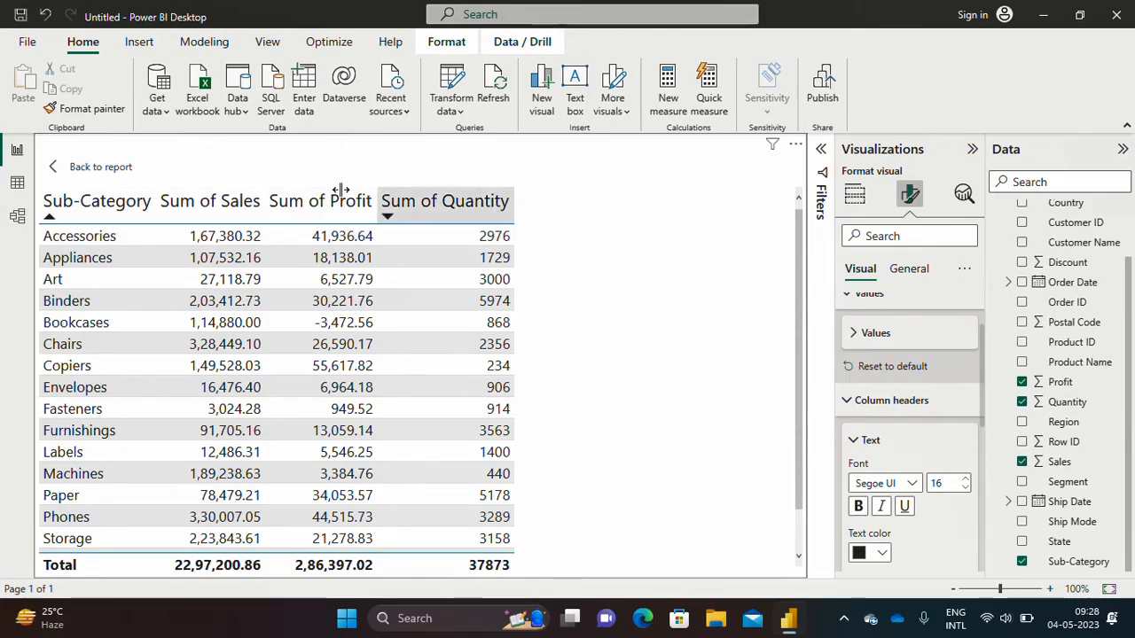
{"action": "left_click", "coordinate": [854, 441]}
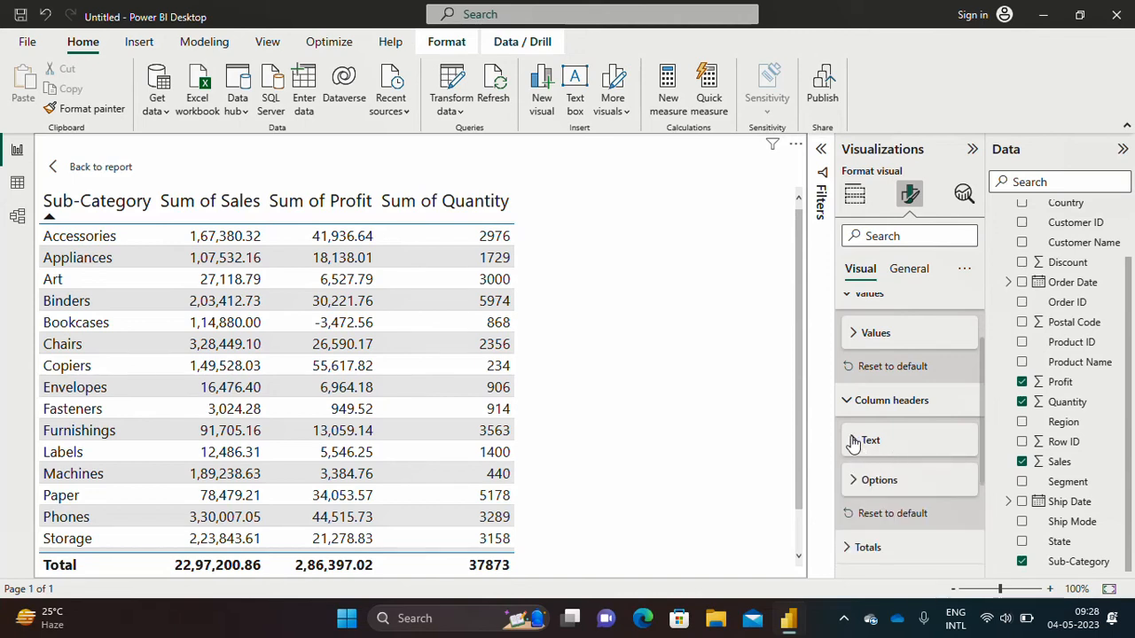
{"action": "left_click", "coordinate": [854, 441]}
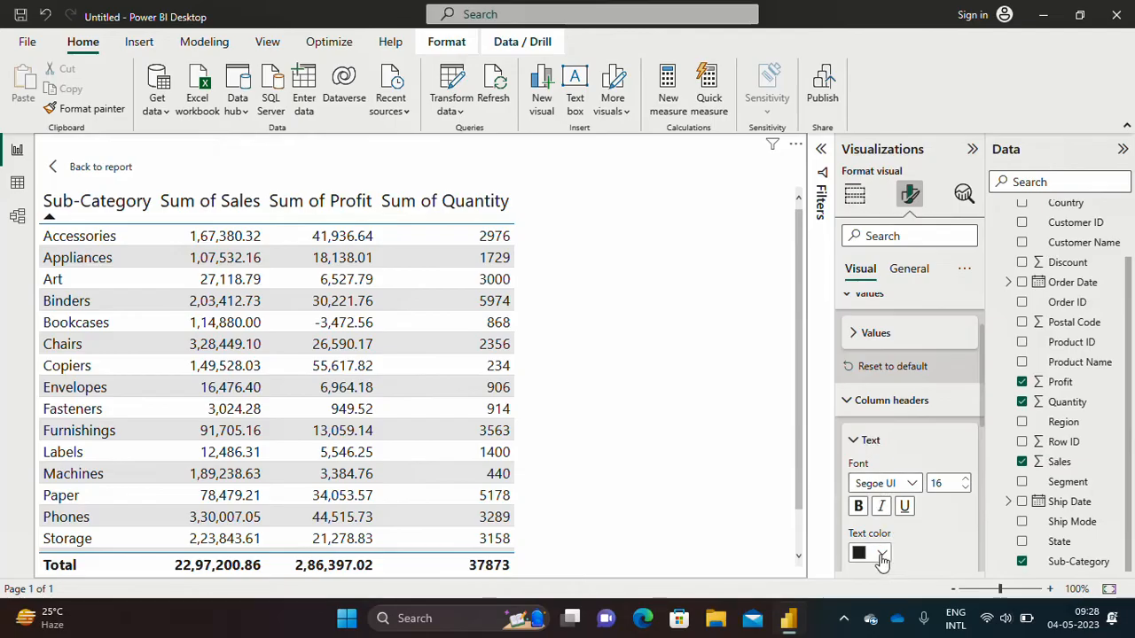
{"action": "left_click", "coordinate": [852, 440]}
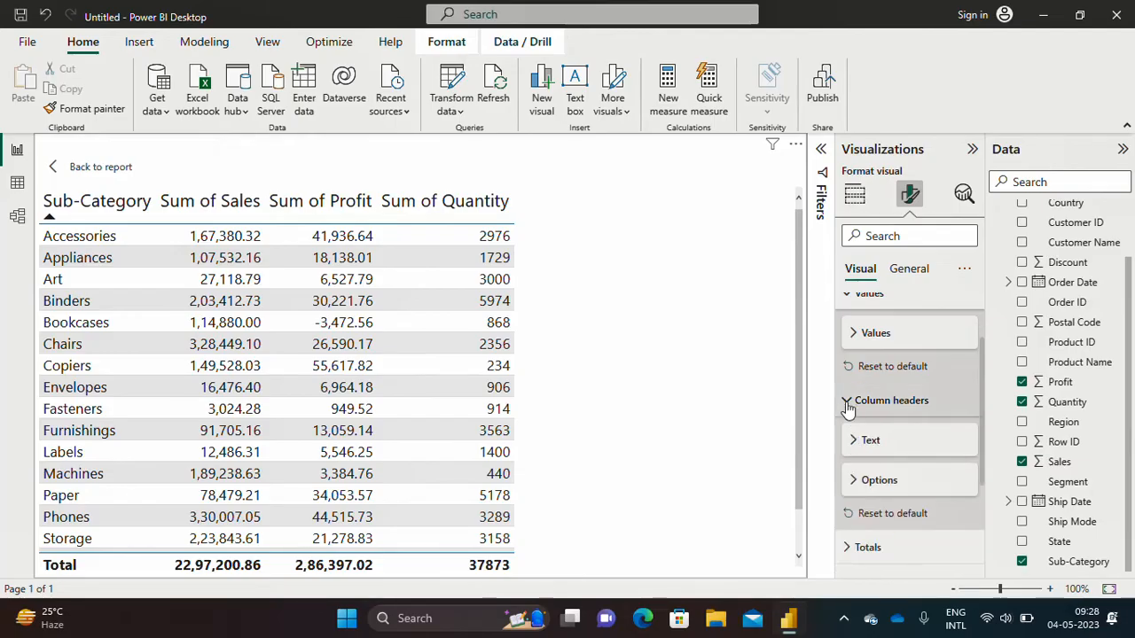
{"action": "left_click", "coordinate": [847, 401]}
Step: Set the width of the table's horizontal gridlines to 6
{"action": "left_click", "coordinate": [854, 337]}
{"action": "left_click", "coordinate": [854, 337]}
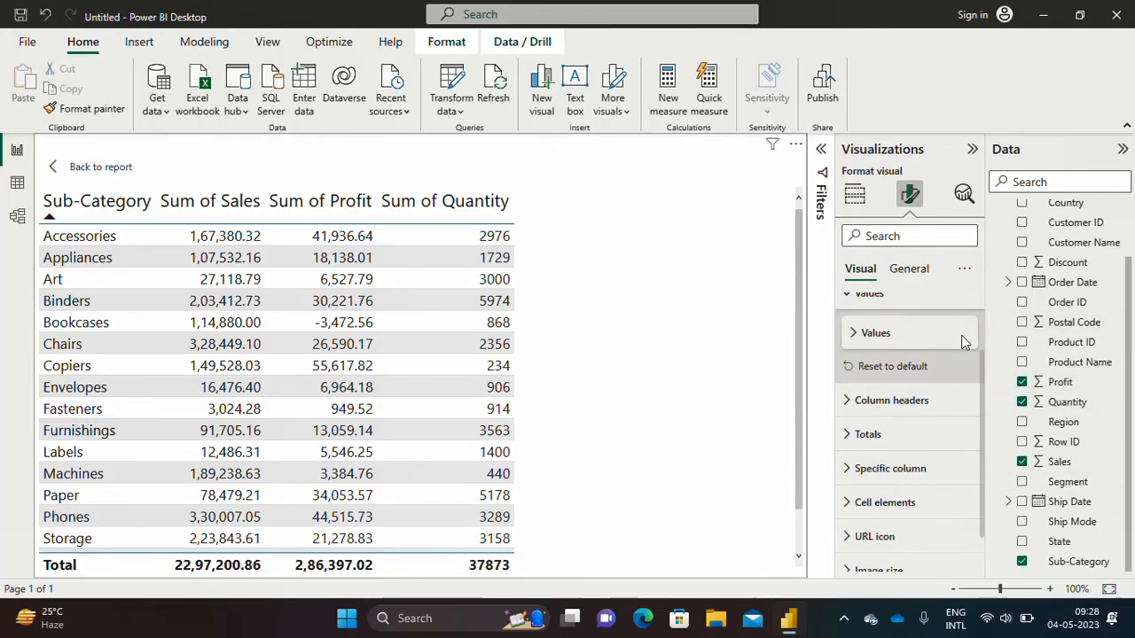
{"action": "scroll", "coordinate": [938, 415], "scroll_direction": "up", "scroll_amount": 2}
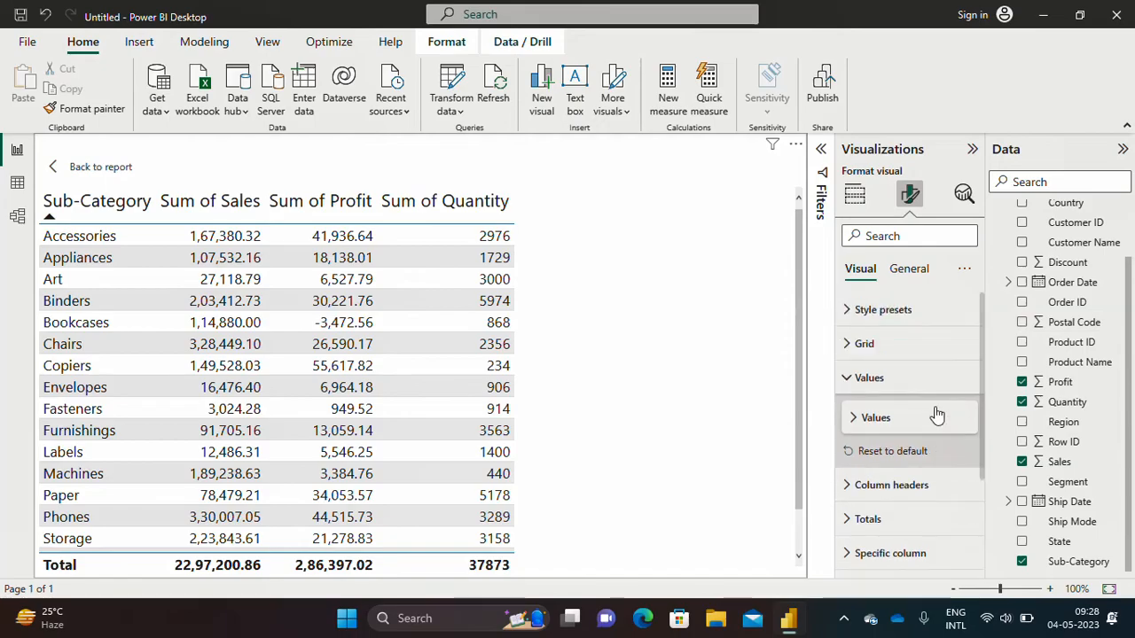
{"action": "left_click", "coordinate": [845, 346]}
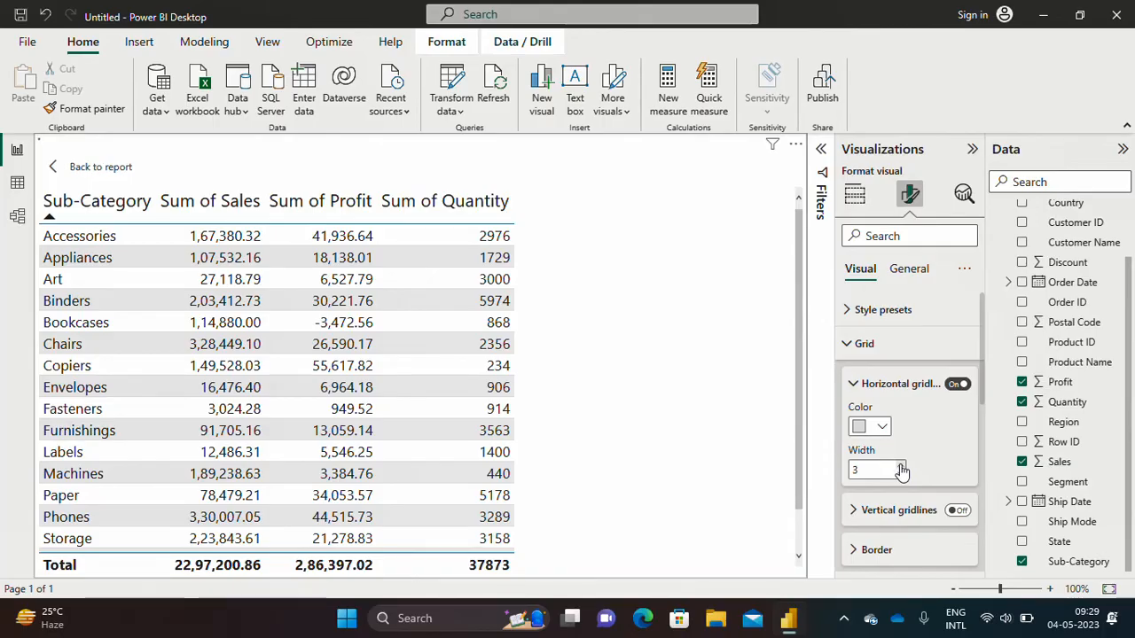
{"action": "left_click", "coordinate": [902, 468]}
{"action": "left_click", "coordinate": [902, 468]}
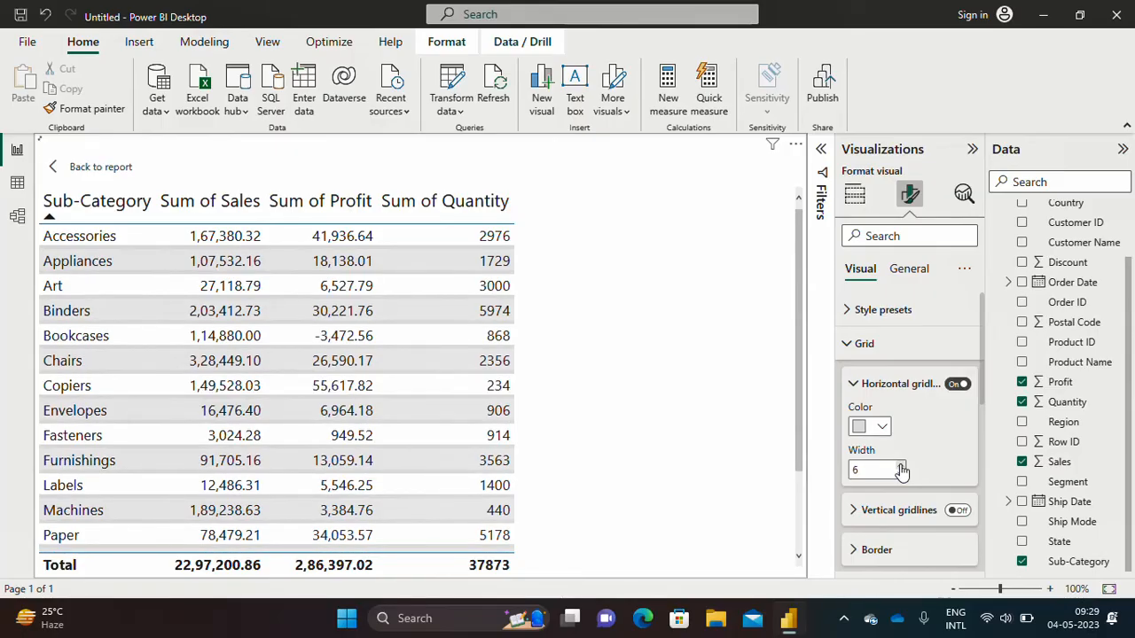
{"action": "left_click", "coordinate": [901, 469]}
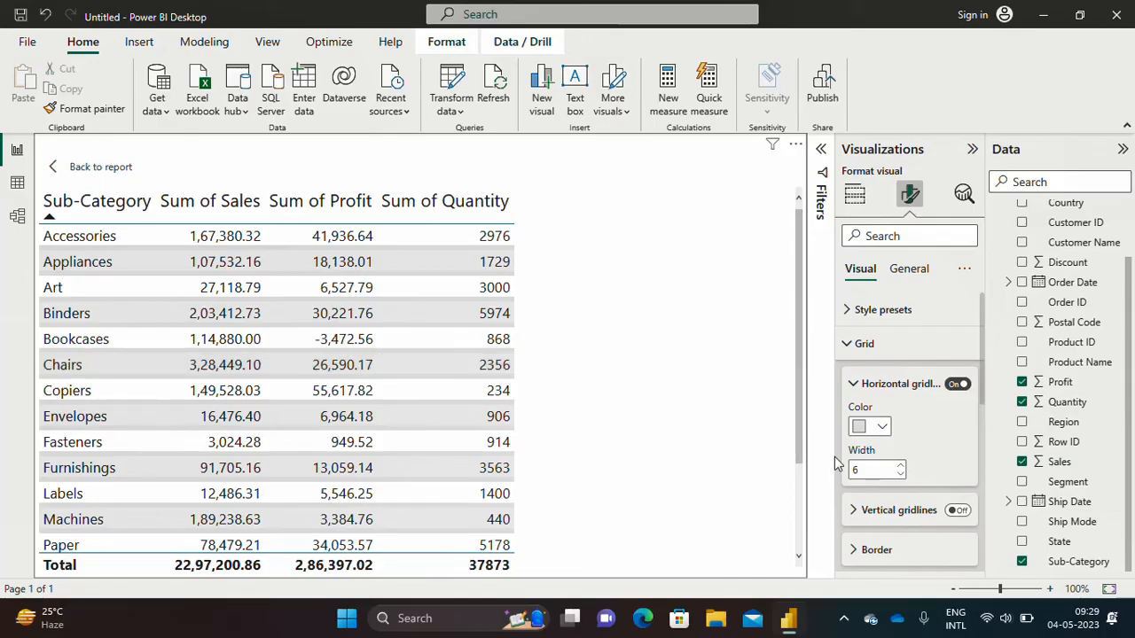
Step: Reduce the horizontal gridlines' width to 2, and raise it again to 4
{"action": "left_click", "coordinate": [901, 475]}
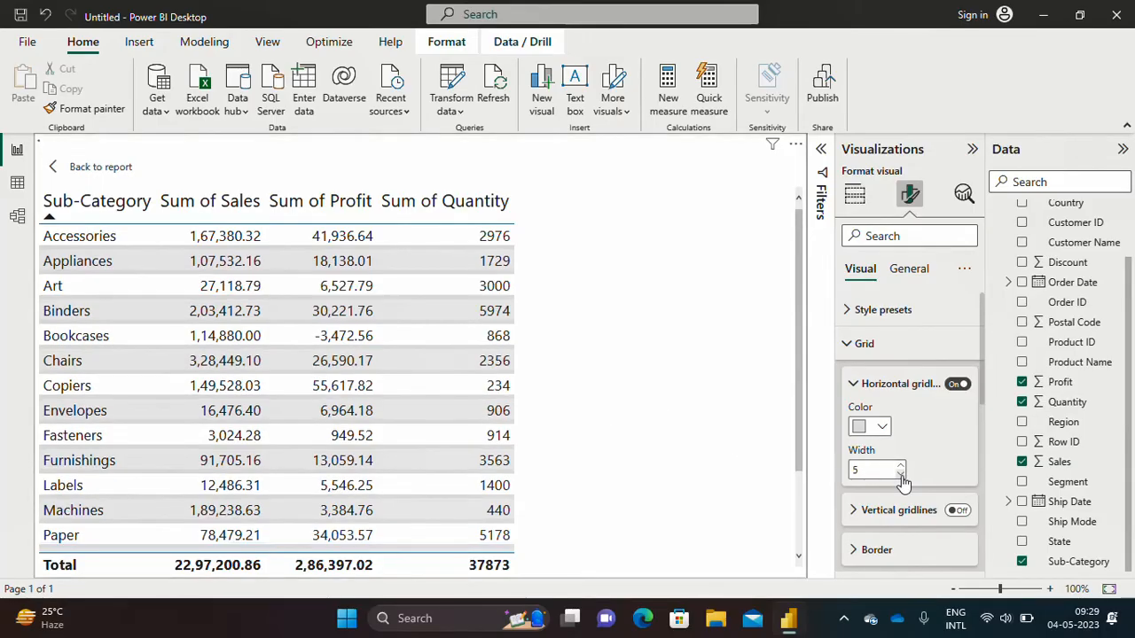
{"action": "left_click", "coordinate": [901, 475]}
{"action": "left_click", "coordinate": [901, 477]}
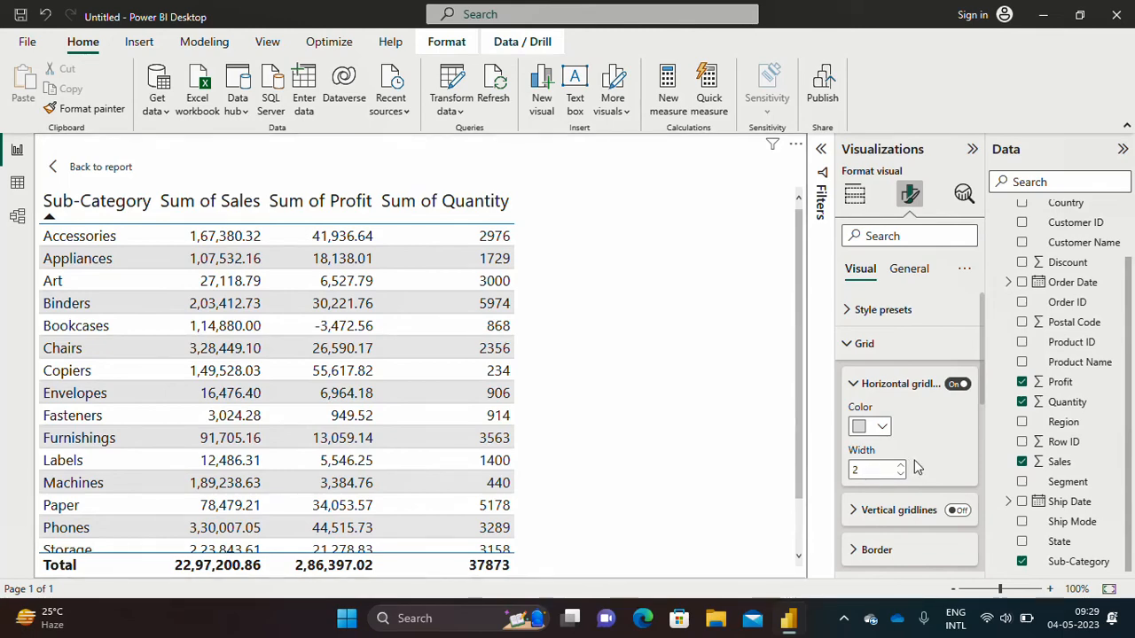
{"action": "left_click", "coordinate": [901, 468]}
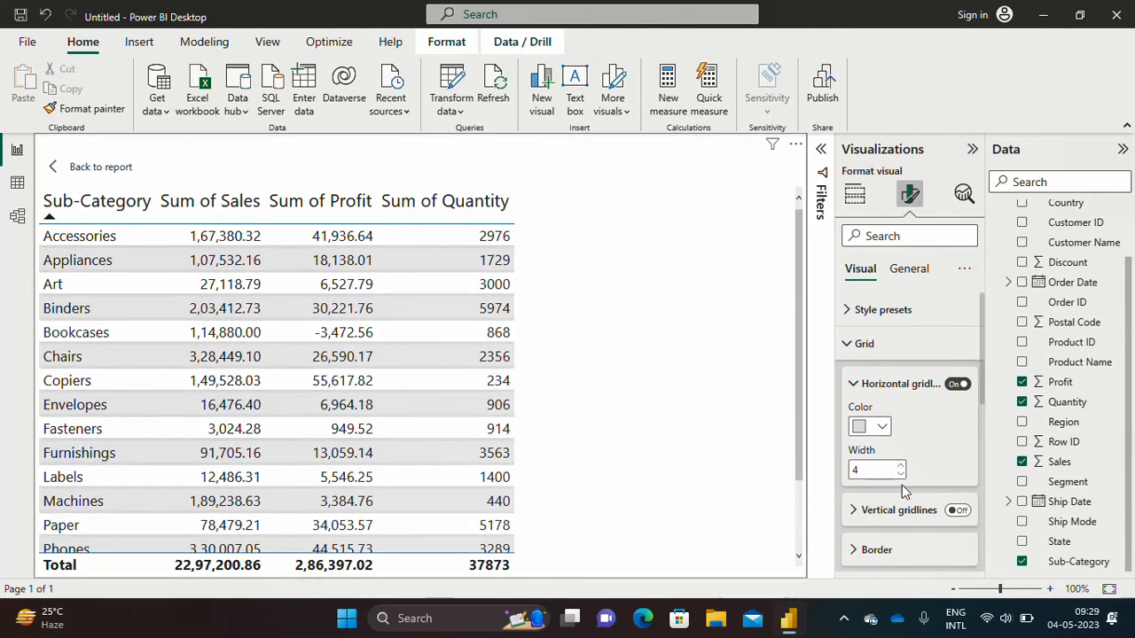
Step: Colour the table's horizontal gridlines black and collapse their settings
{"action": "left_click", "coordinate": [887, 430]}
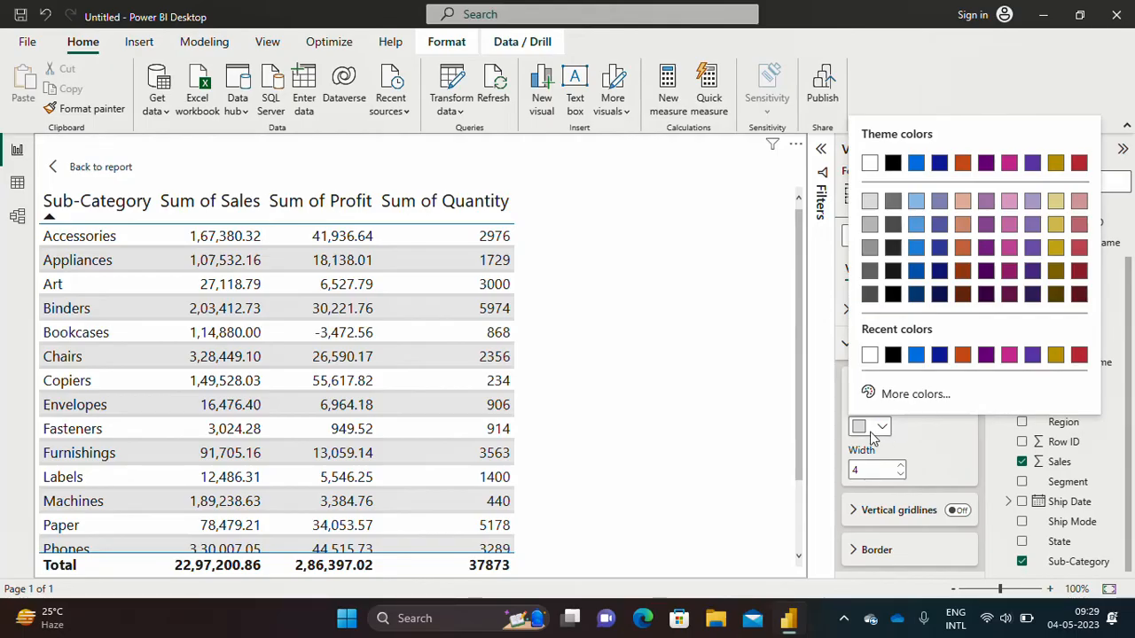
{"action": "left_click", "coordinate": [892, 164]}
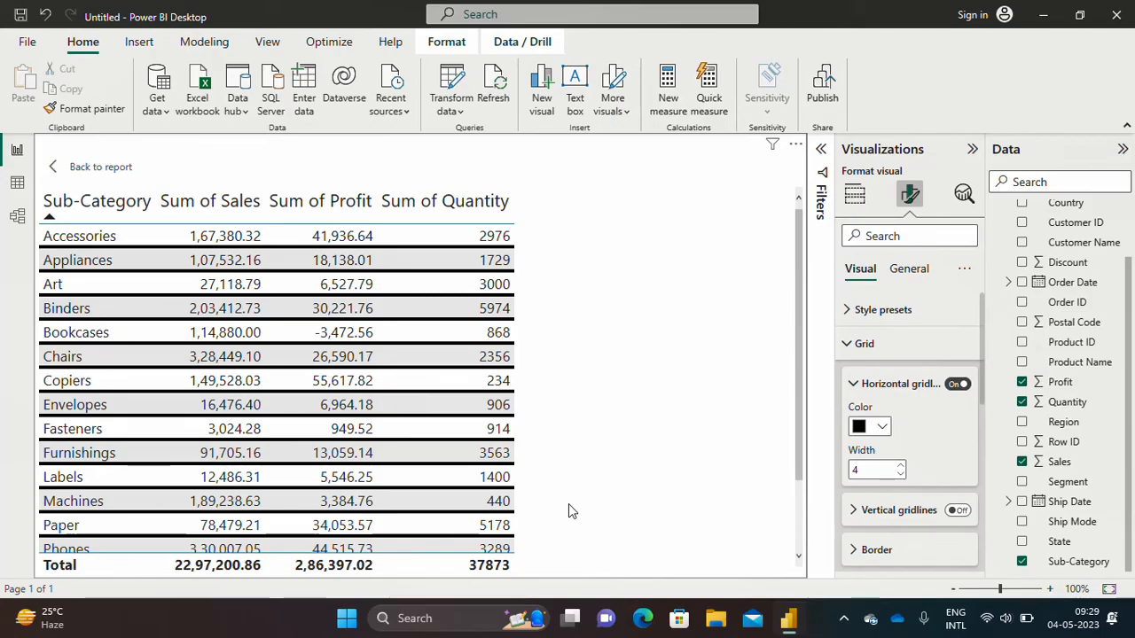
{"action": "left_click", "coordinate": [857, 384]}
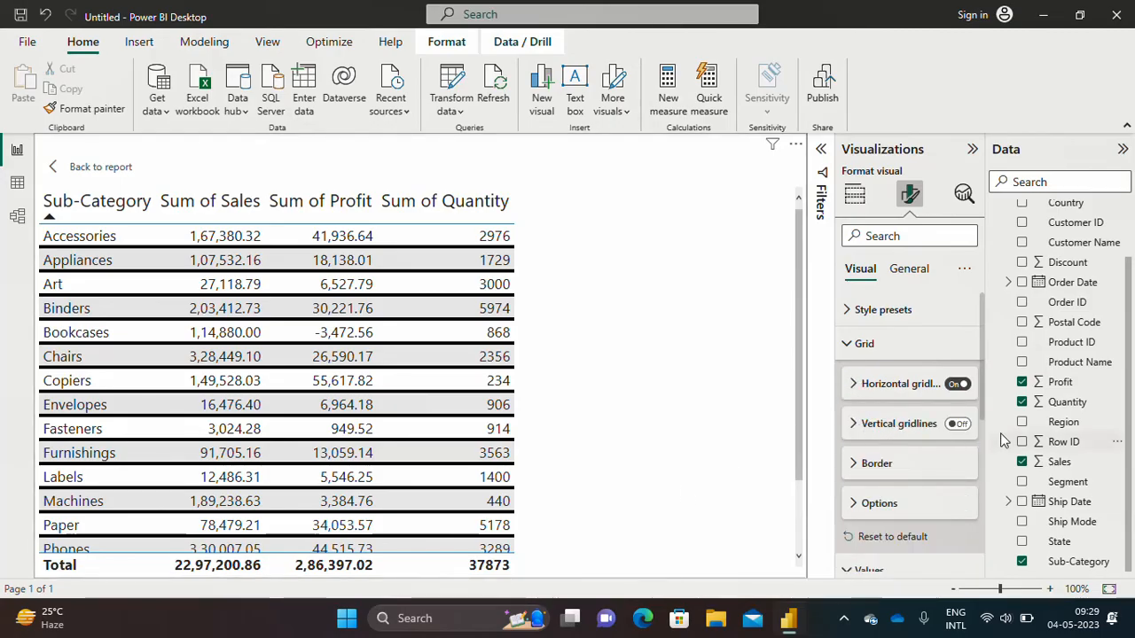
Step: Turn on the table's vertical gridlines, toggling them off and on again to compare the look
{"action": "left_click", "coordinate": [854, 424]}
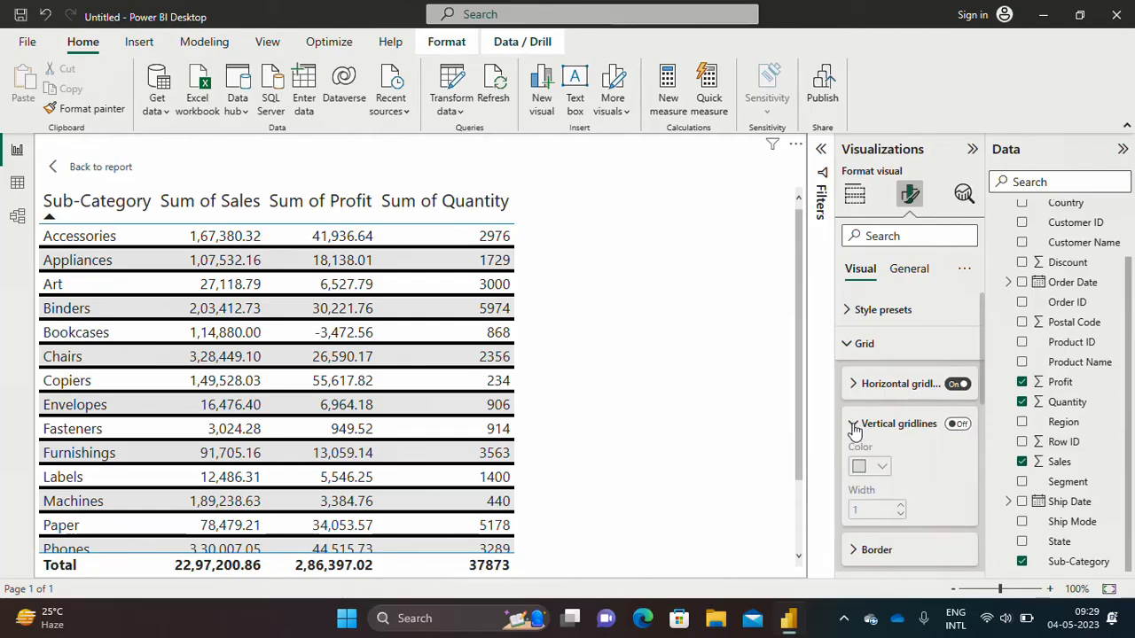
{"action": "left_click", "coordinate": [956, 424]}
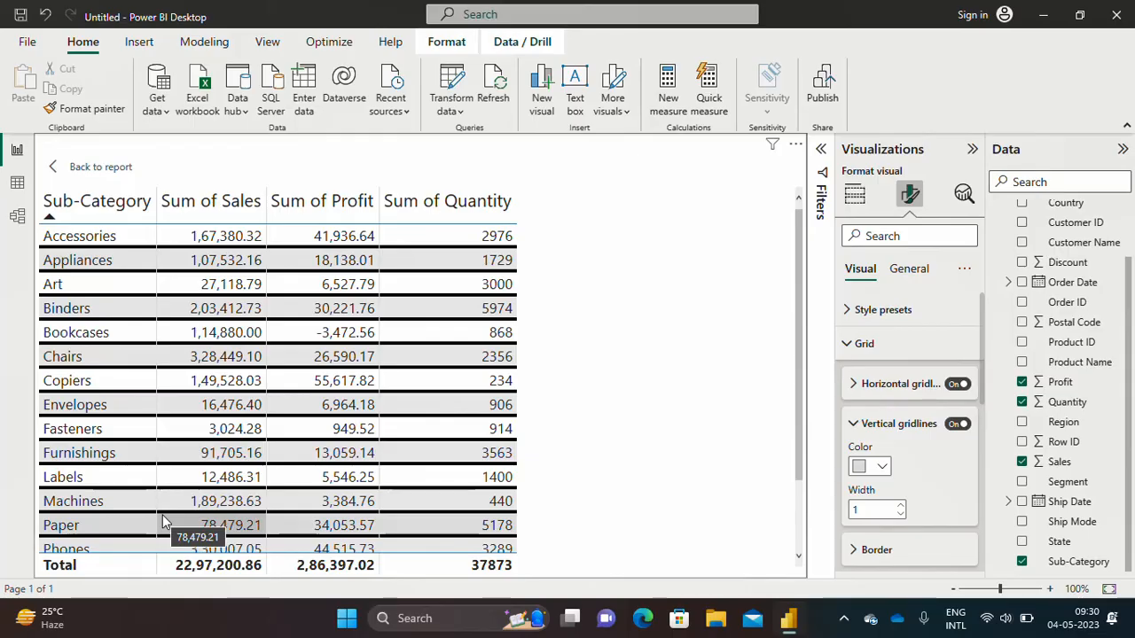
{"action": "left_click", "coordinate": [959, 424]}
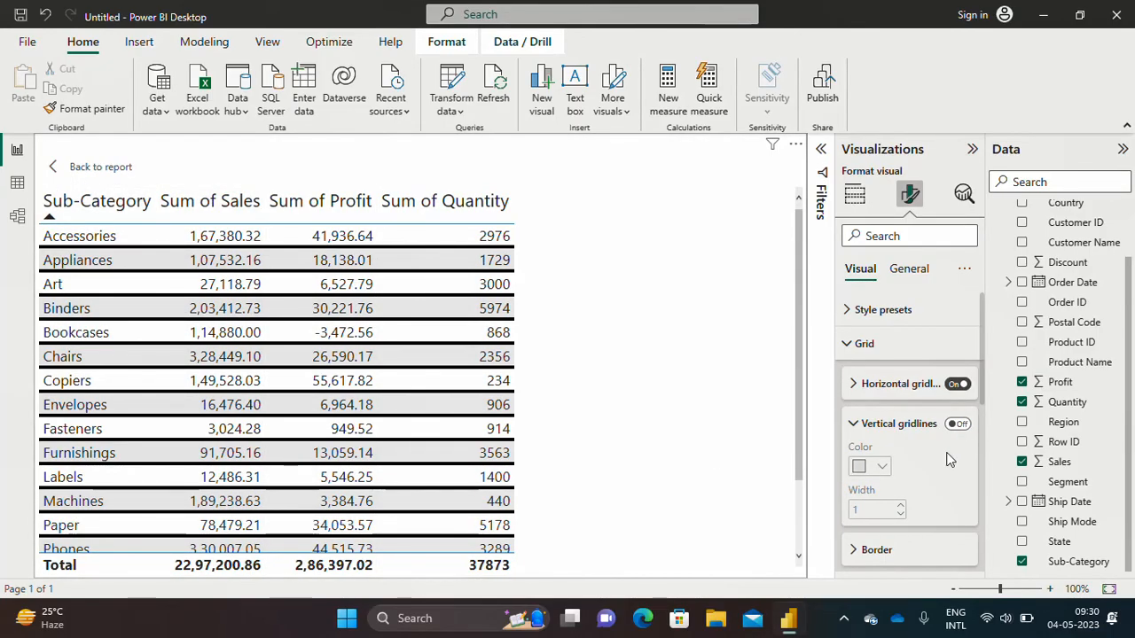
{"action": "left_click", "coordinate": [958, 425]}
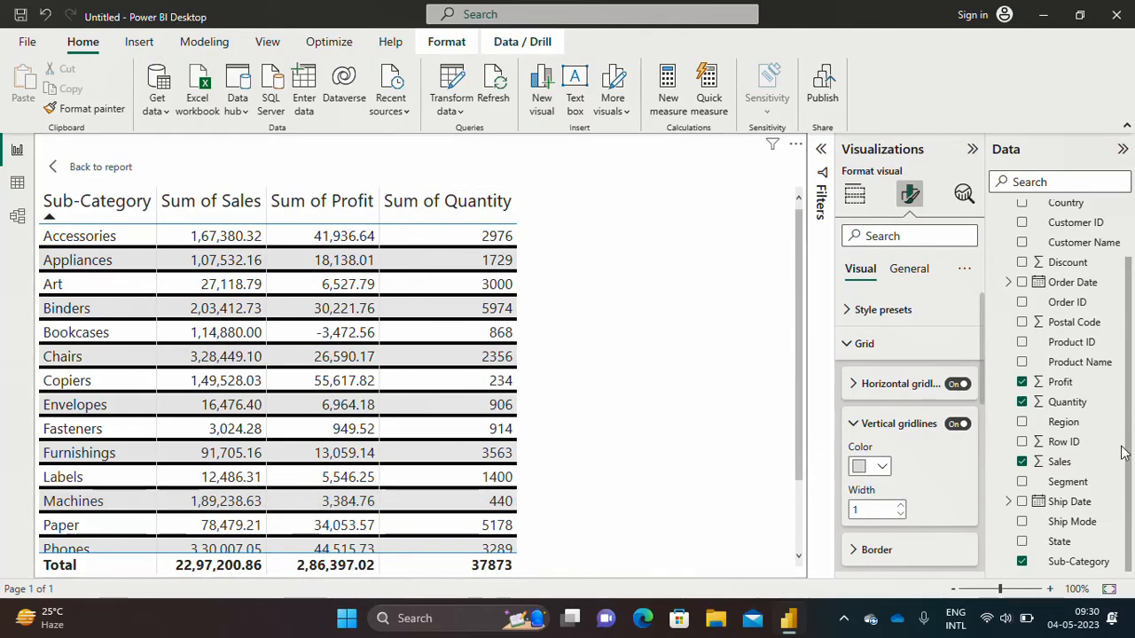
Step: Set the width of the vertical gridlines to 9 and colour them black
{"action": "left_click", "coordinate": [902, 510]}
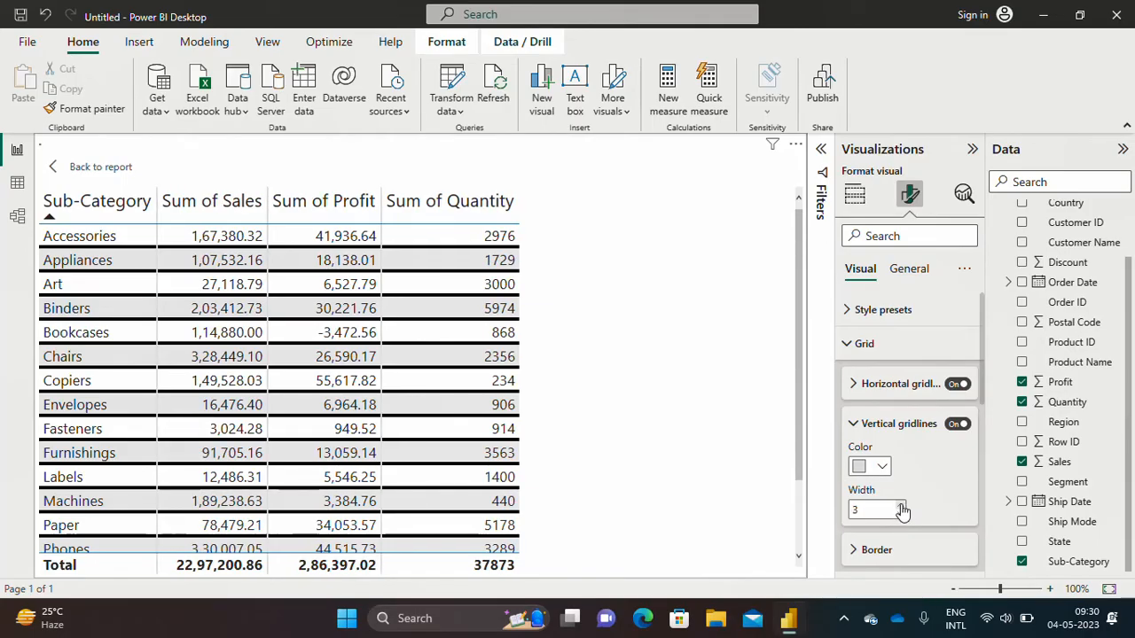
{"action": "left_click", "coordinate": [901, 509]}
{"action": "left_click", "coordinate": [902, 509]}
{"action": "left_click", "coordinate": [901, 509]}
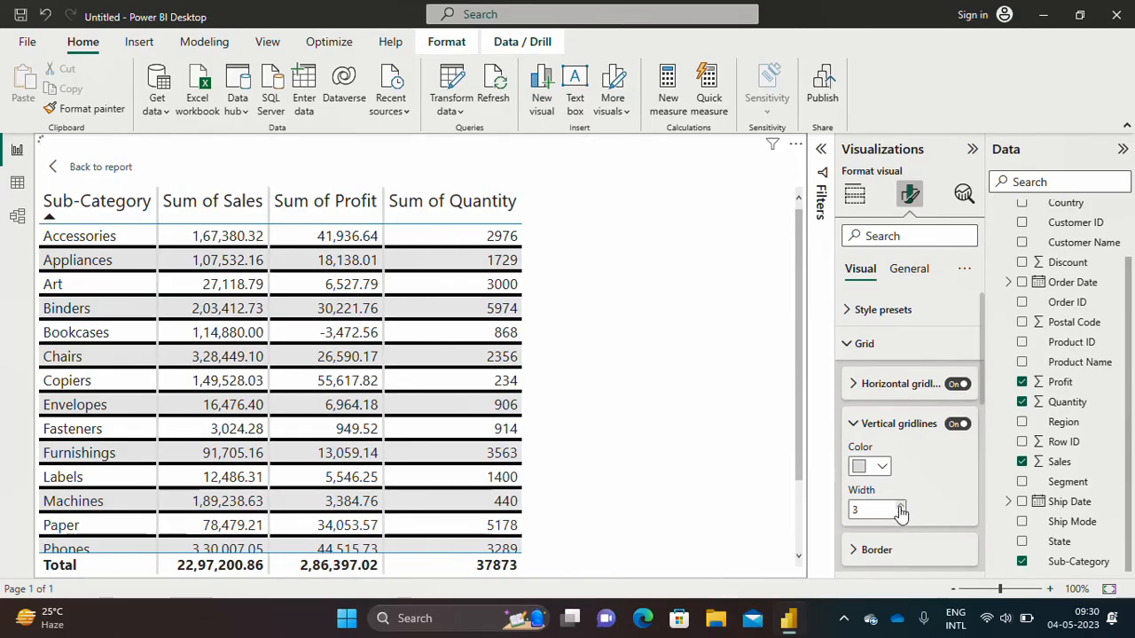
{"action": "left_click", "coordinate": [901, 508]}
{"action": "left_click", "coordinate": [901, 508]}
{"action": "left_click", "coordinate": [901, 508]}
{"action": "left_click", "coordinate": [901, 508]}
{"action": "left_click", "coordinate": [901, 509]}
{"action": "left_click", "coordinate": [901, 508]}
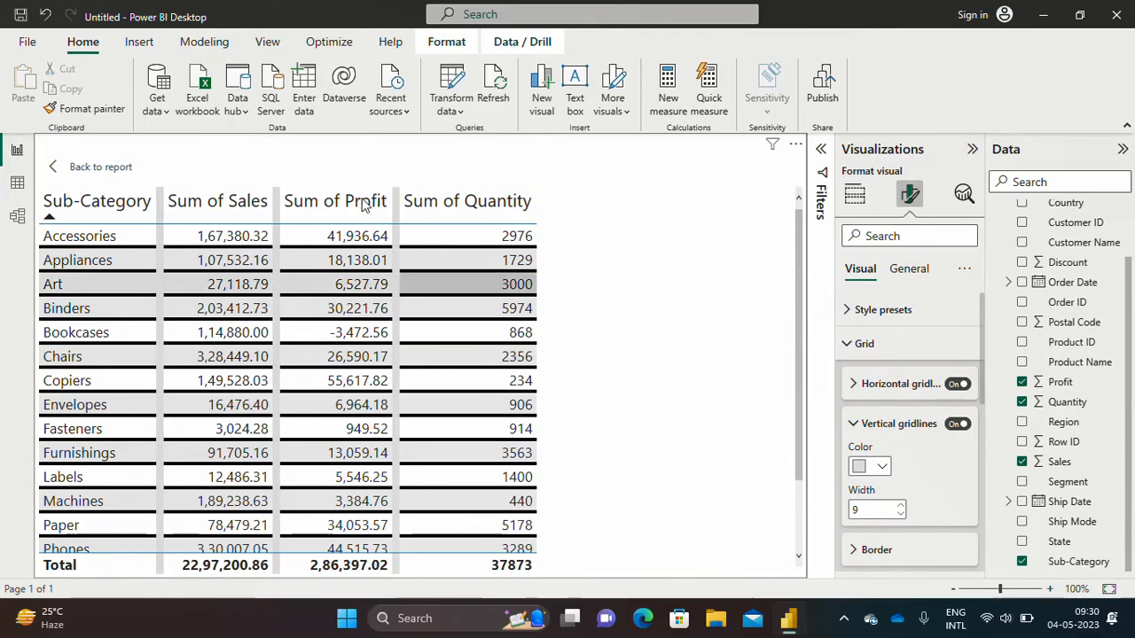
{"action": "left_click", "coordinate": [882, 470]}
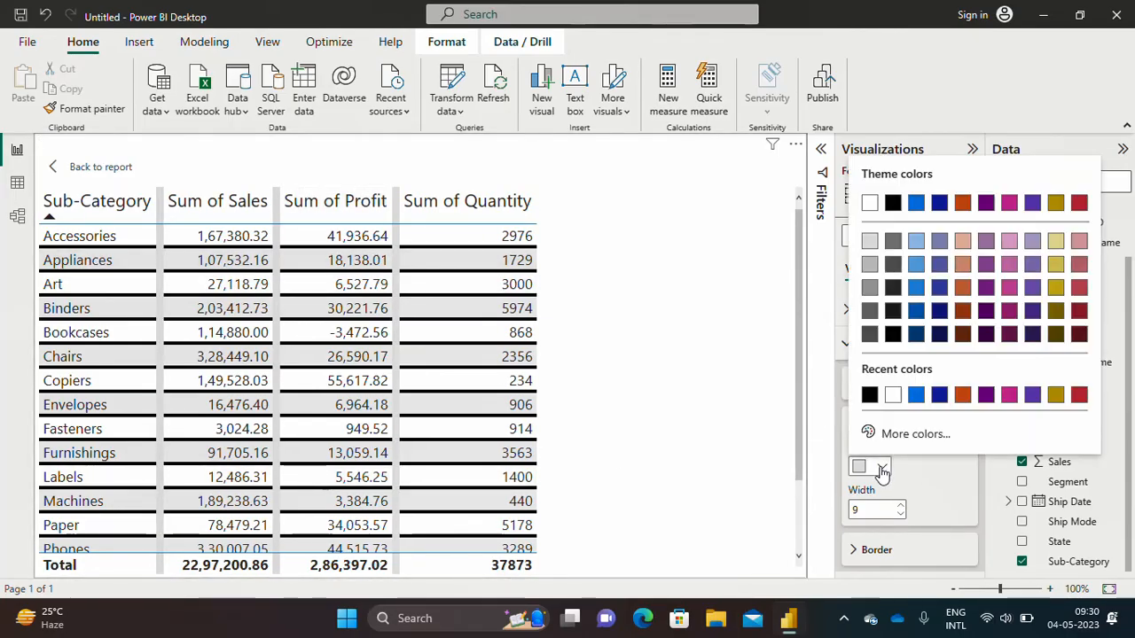
{"action": "left_click", "coordinate": [893, 204]}
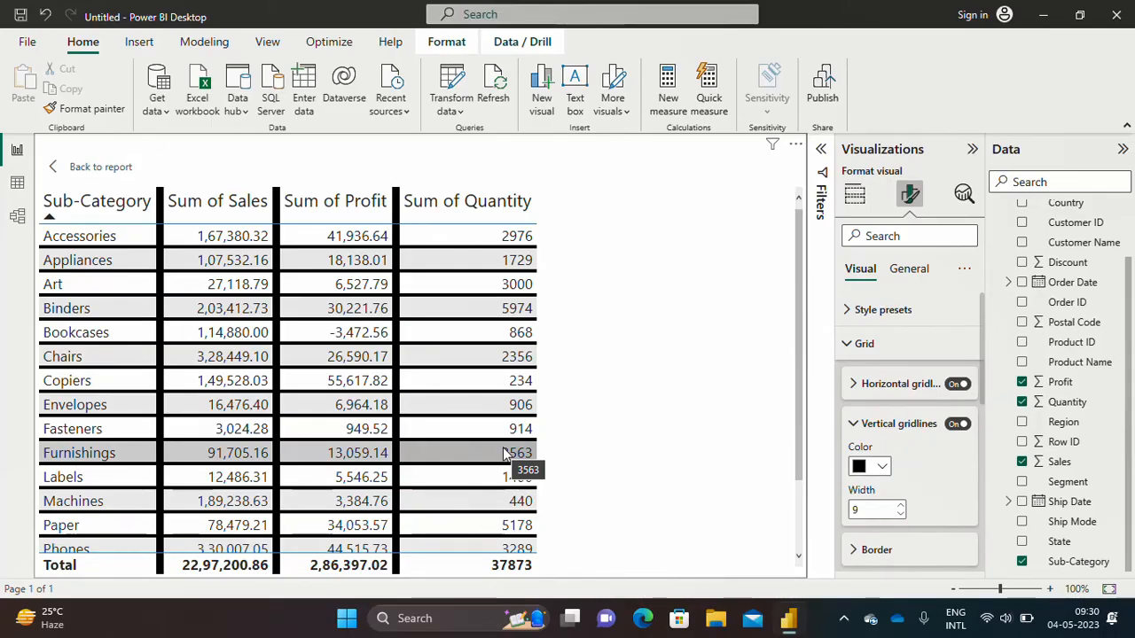
Step: Collapse the gridline settings and apply the None style preset to the table
{"action": "left_click", "coordinate": [853, 348]}
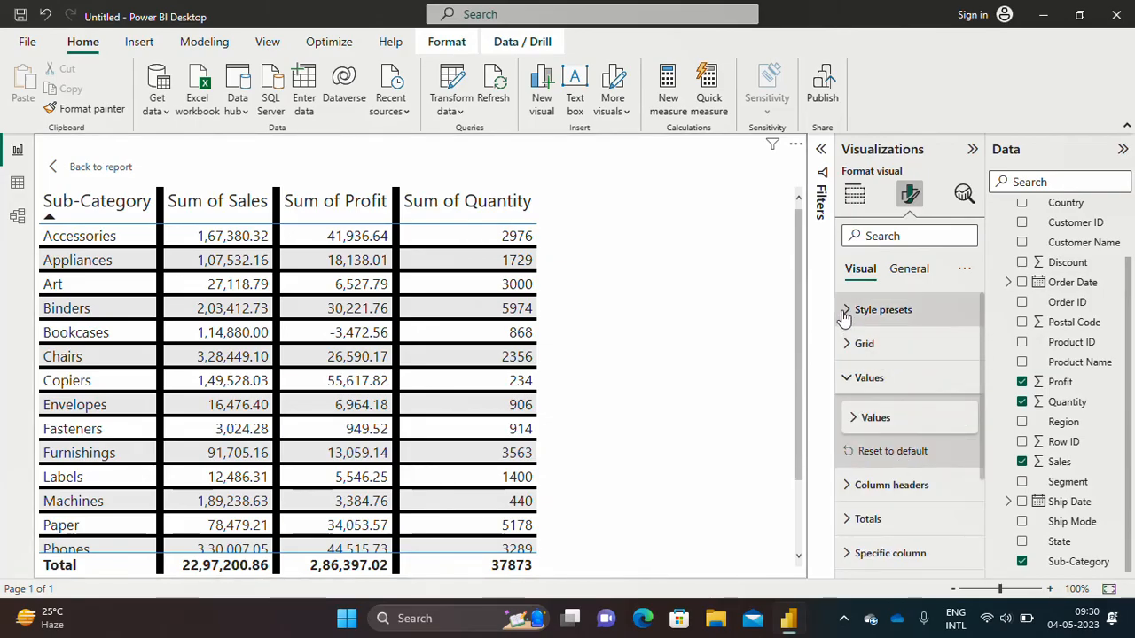
{"action": "left_click", "coordinate": [844, 315]}
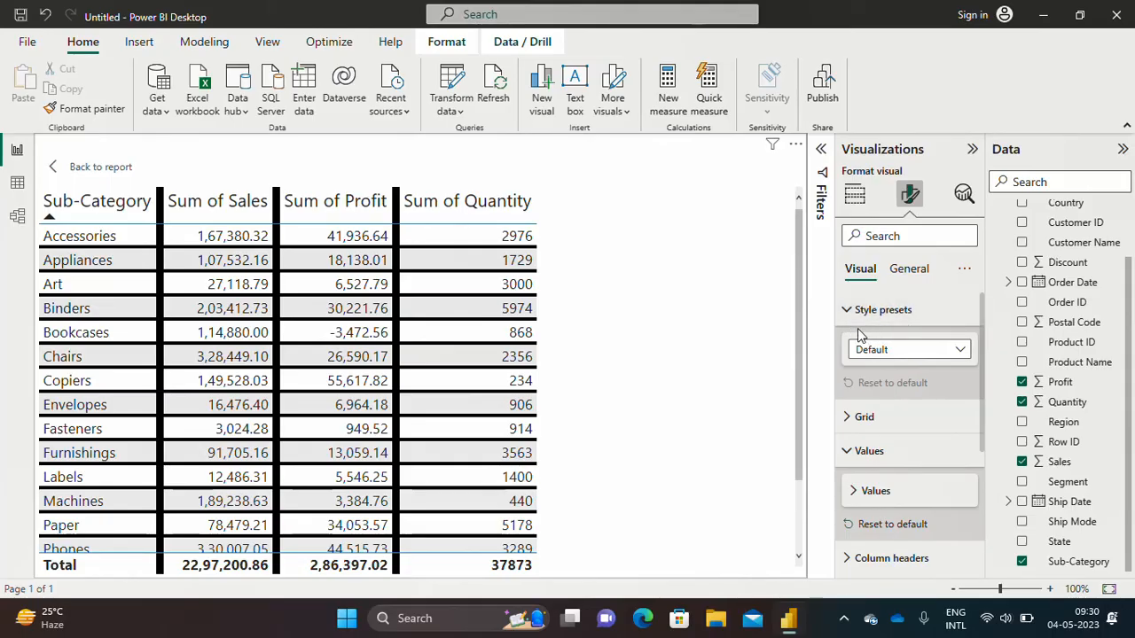
{"action": "left_click", "coordinate": [962, 351]}
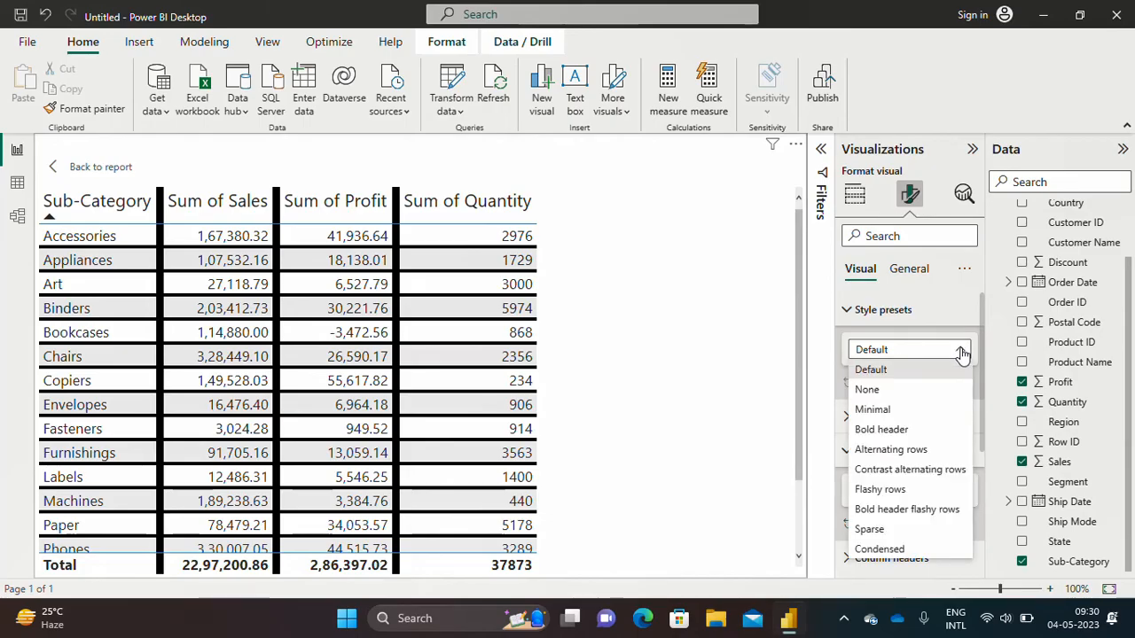
{"action": "left_click", "coordinate": [883, 394]}
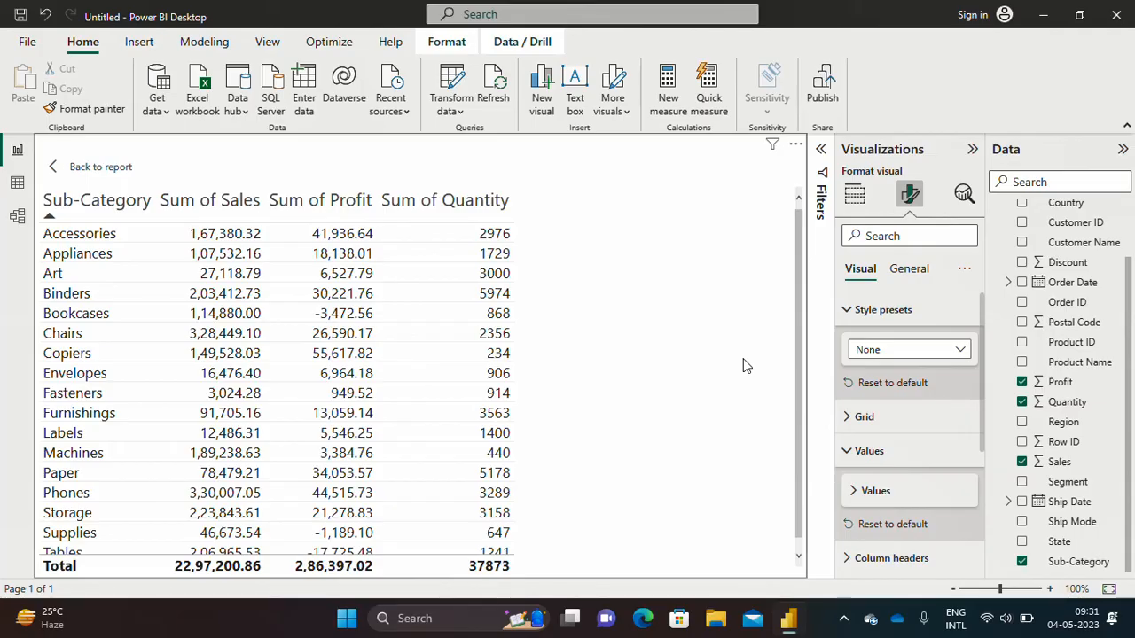
Step: Try the Minimal style preset on the table, followed by the Bold header preset
{"action": "left_click", "coordinate": [963, 355]}
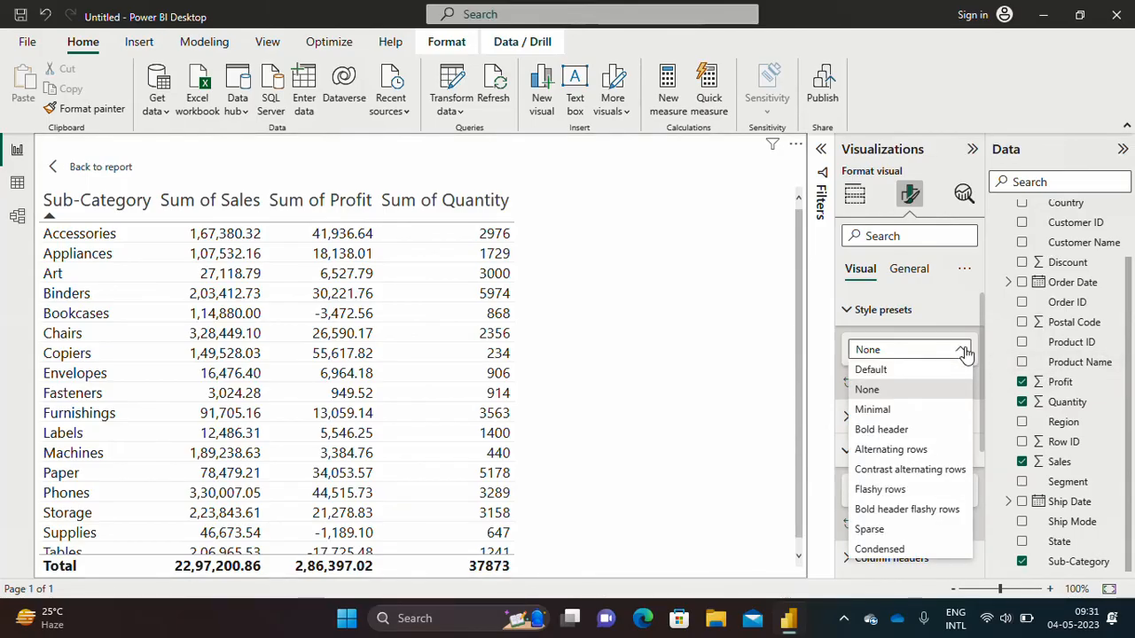
{"action": "left_click", "coordinate": [884, 415]}
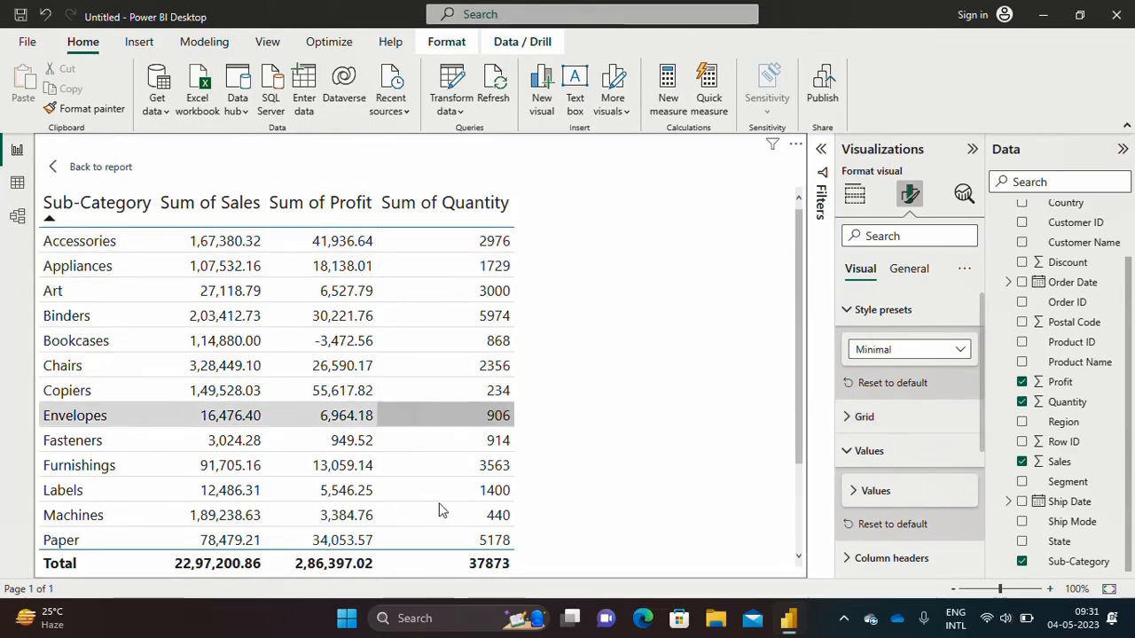
{"action": "left_click", "coordinate": [961, 351]}
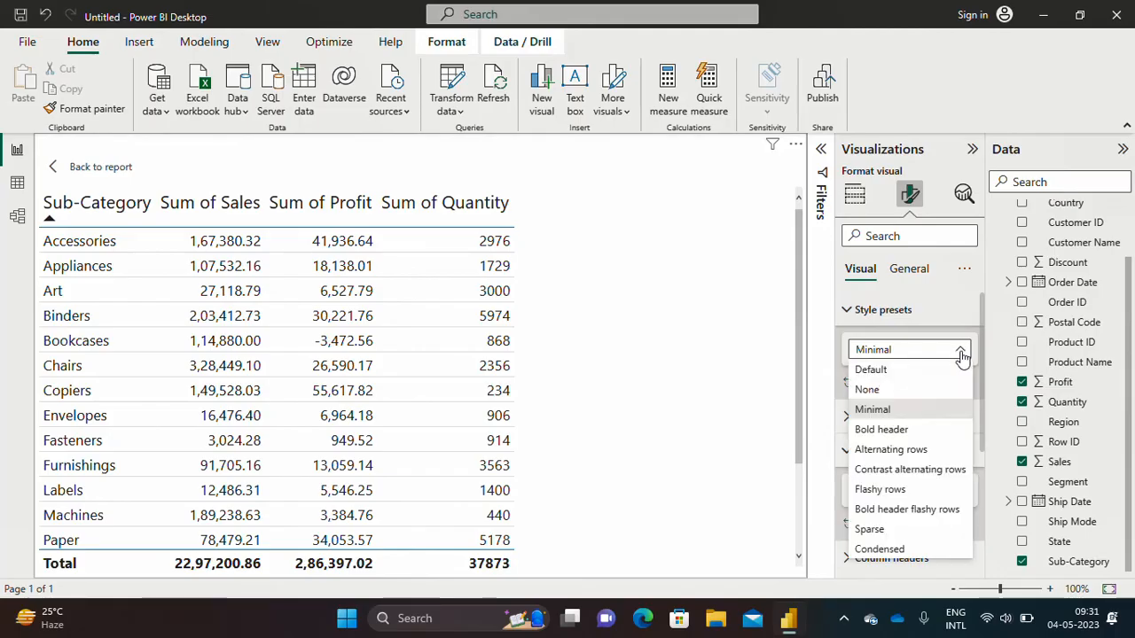
{"action": "left_click", "coordinate": [904, 431]}
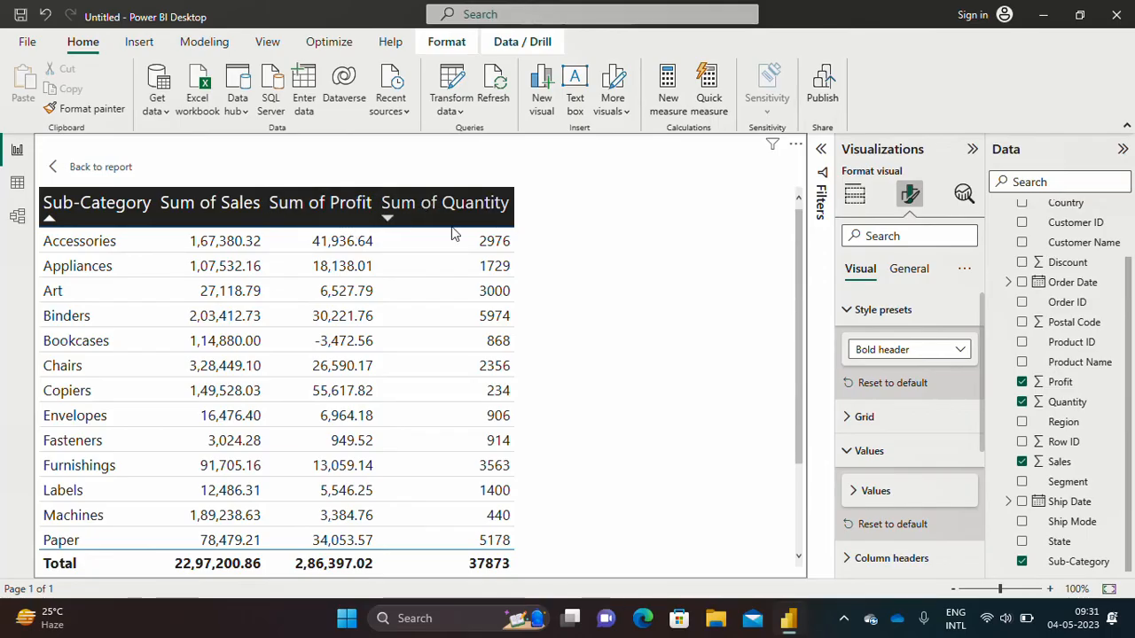
Step: Try the Alternating rows style preset on the table, followed by Contrast alternating rows
{"action": "left_click", "coordinate": [960, 351]}
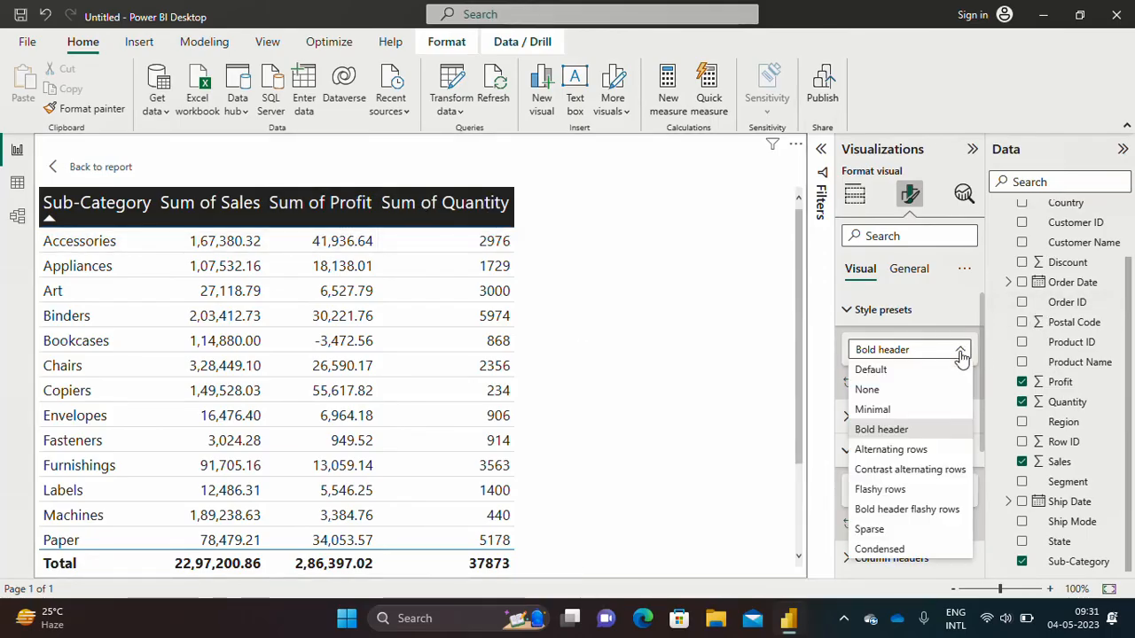
{"action": "left_click", "coordinate": [931, 451]}
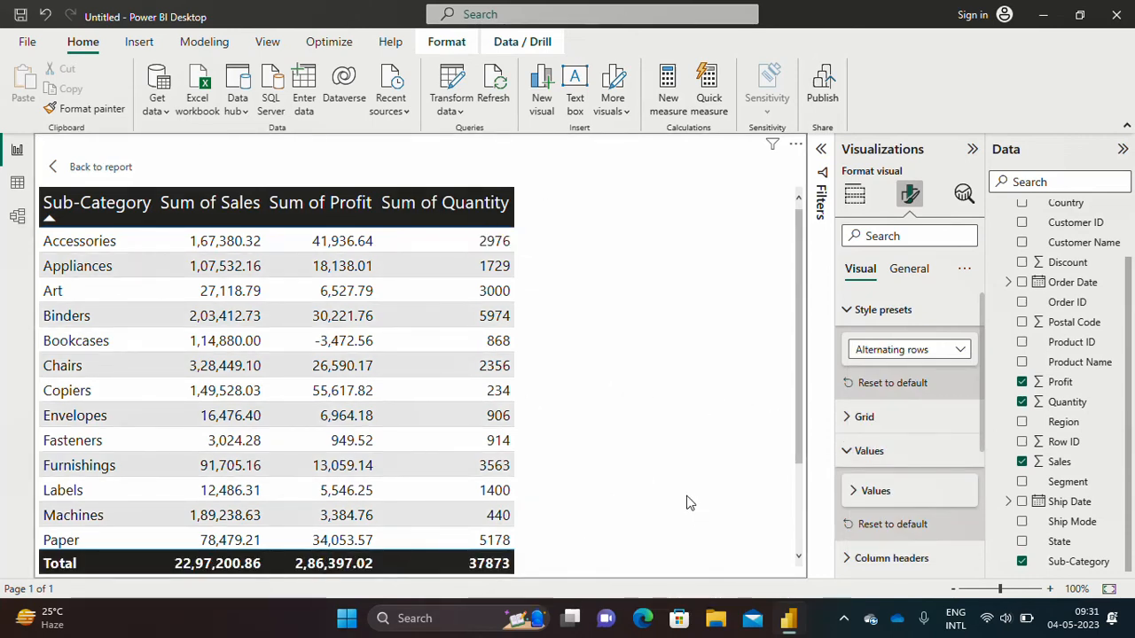
{"action": "left_click", "coordinate": [960, 351]}
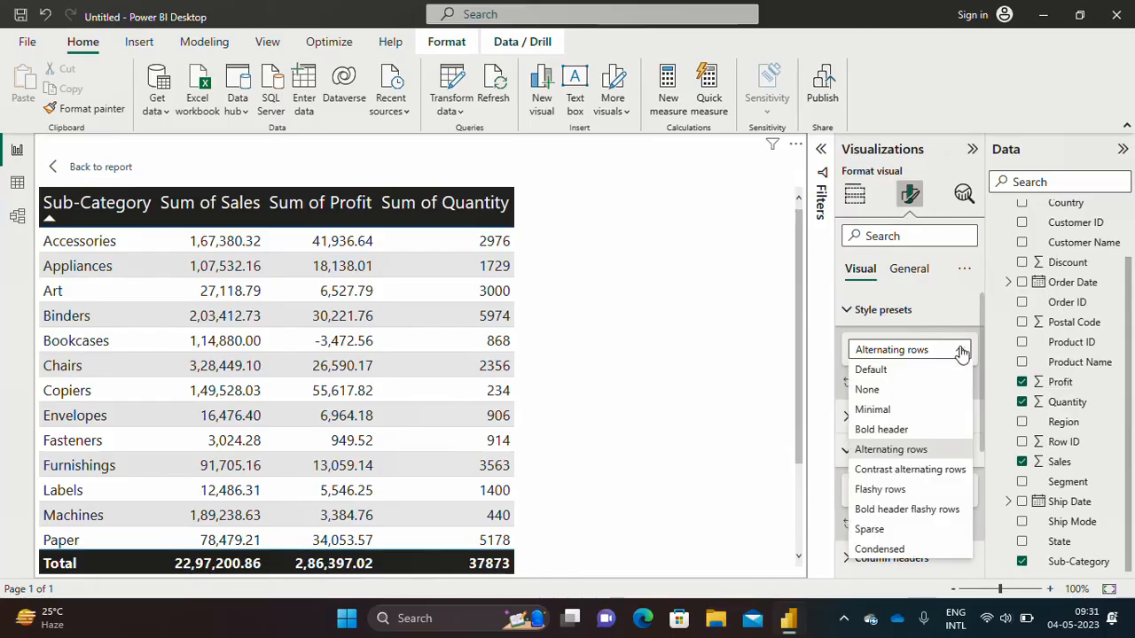
{"action": "left_click", "coordinate": [913, 471]}
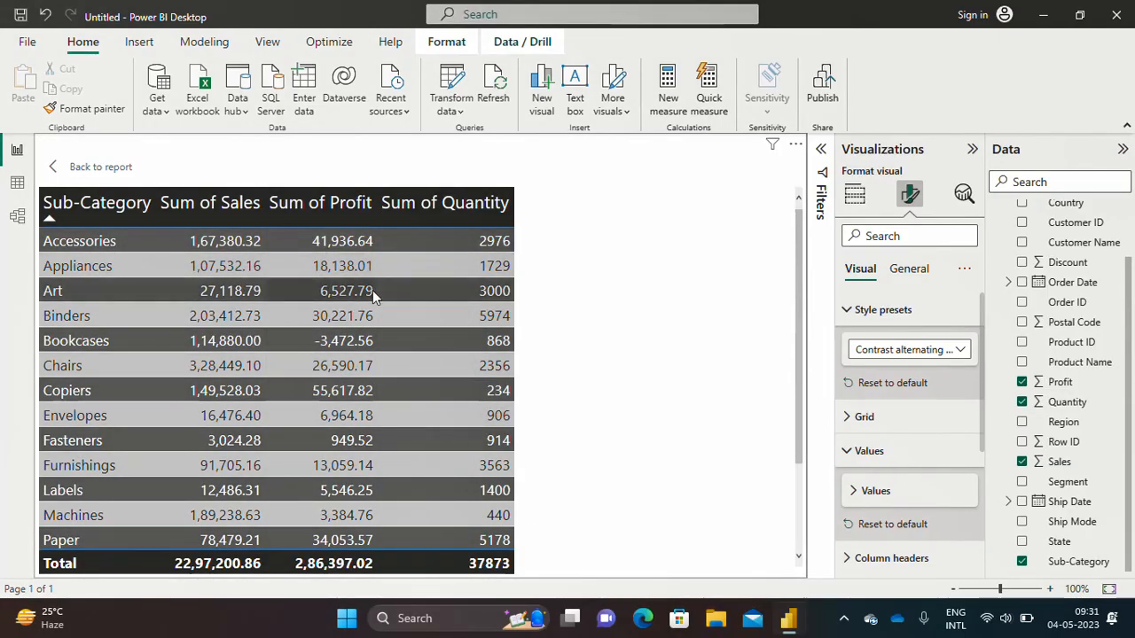
Step: Try the Flashy rows, Bold header flashy rows and Sparse style presets on the table
{"action": "left_click", "coordinate": [961, 352]}
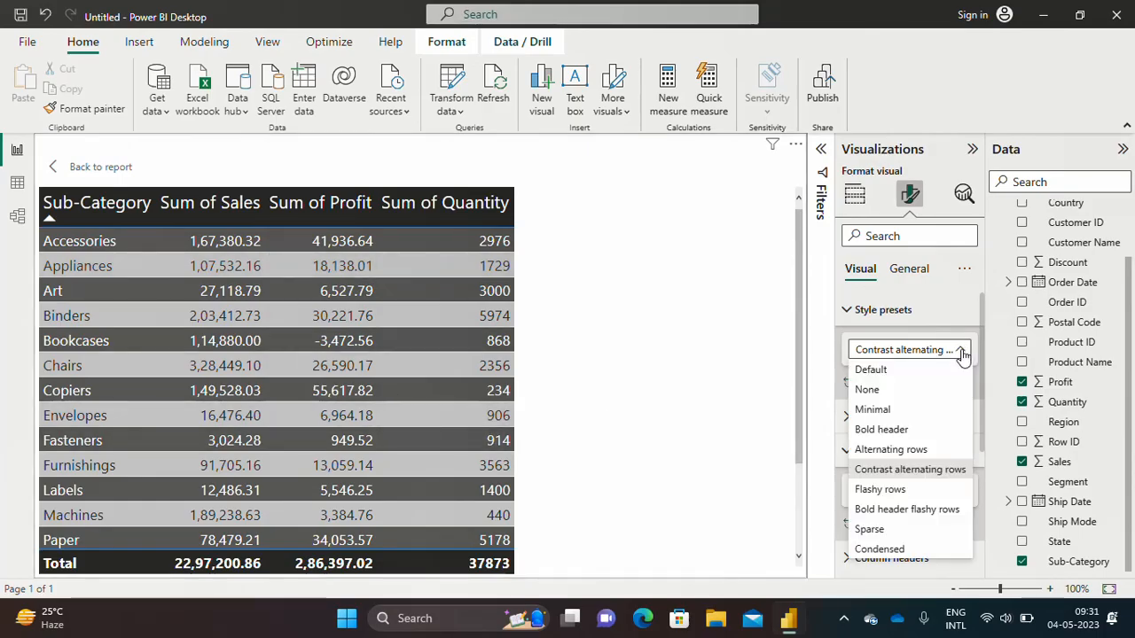
{"action": "left_click", "coordinate": [898, 500]}
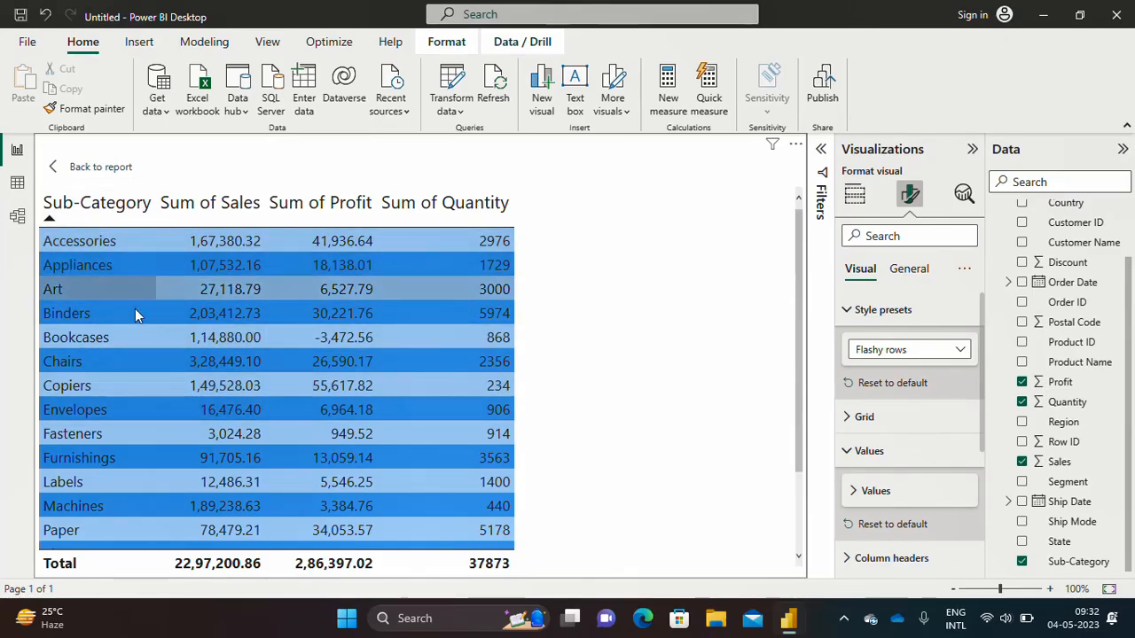
{"action": "left_click", "coordinate": [958, 356]}
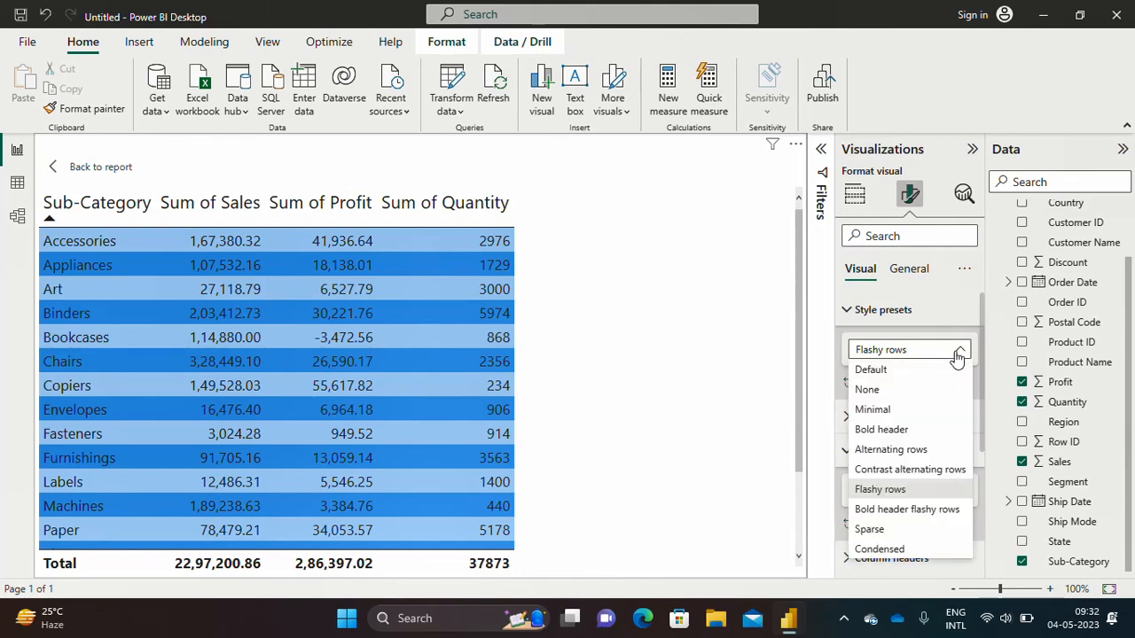
{"action": "left_click", "coordinate": [914, 511]}
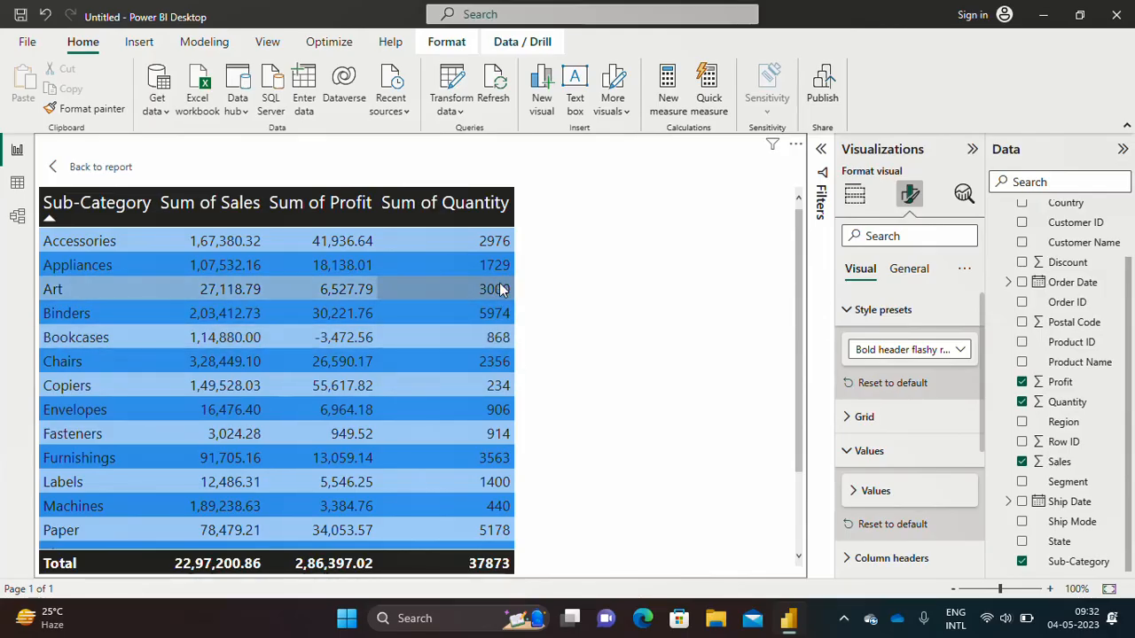
{"action": "left_click", "coordinate": [959, 351]}
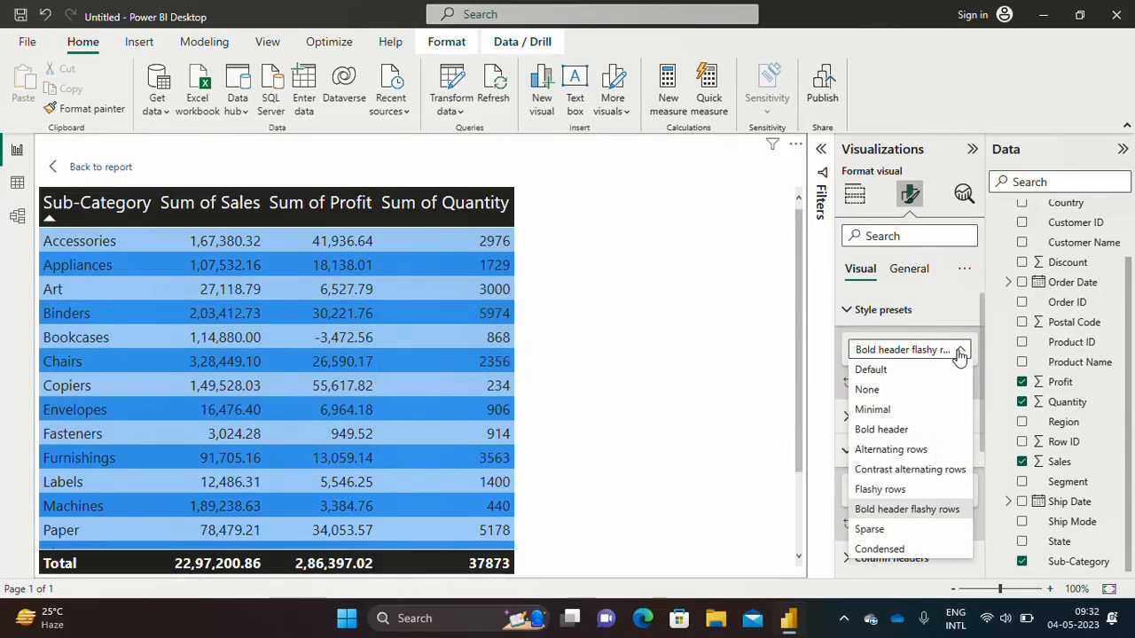
{"action": "left_click", "coordinate": [877, 532]}
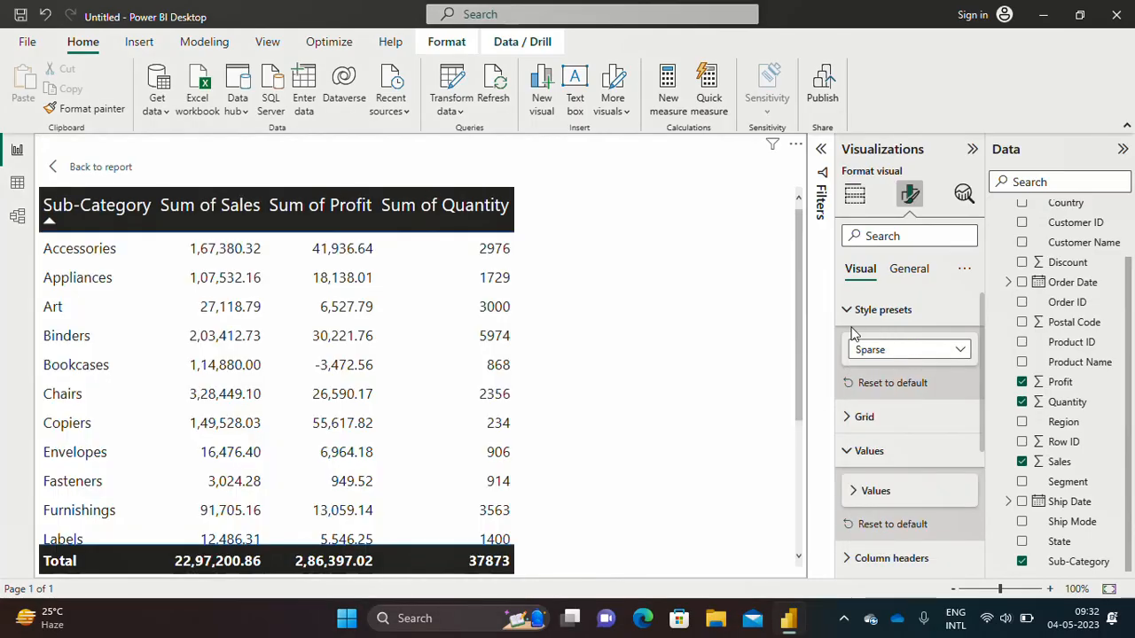
Step: Apply the Default style preset to the table and return from the focused visual to the report page
{"action": "left_click", "coordinate": [961, 352]}
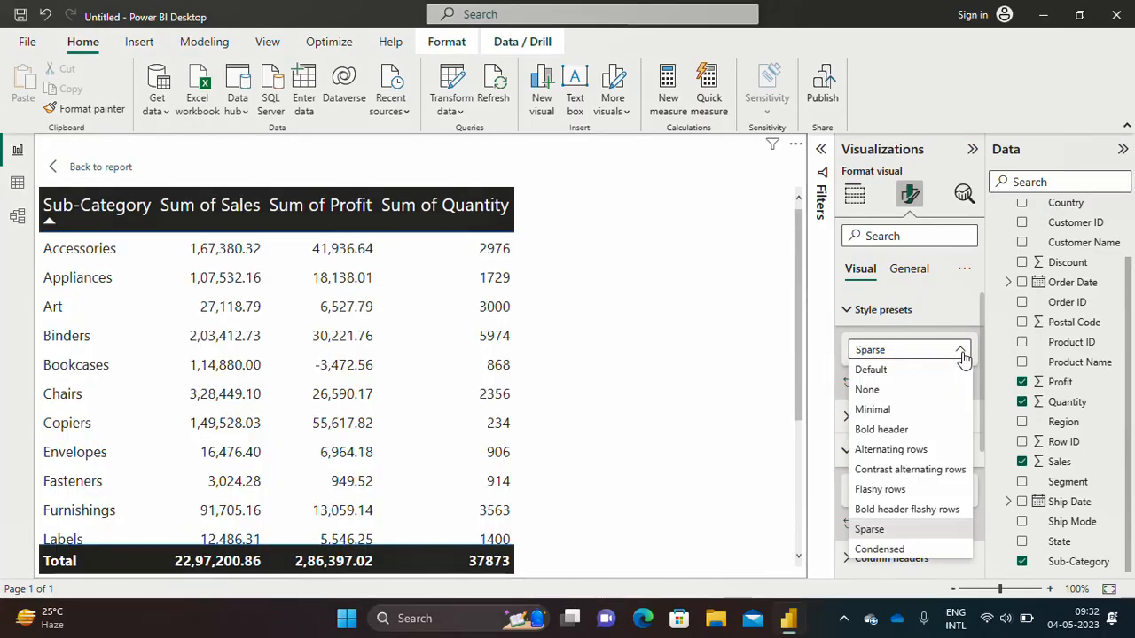
{"action": "left_click", "coordinate": [905, 358]}
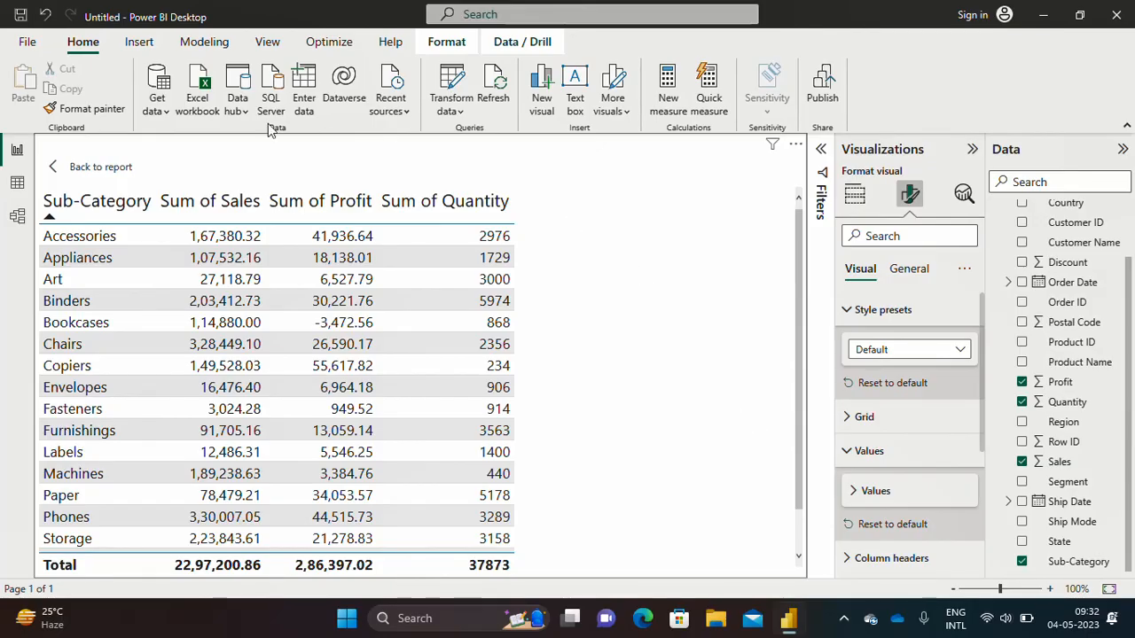
{"action": "left_click", "coordinate": [54, 169]}
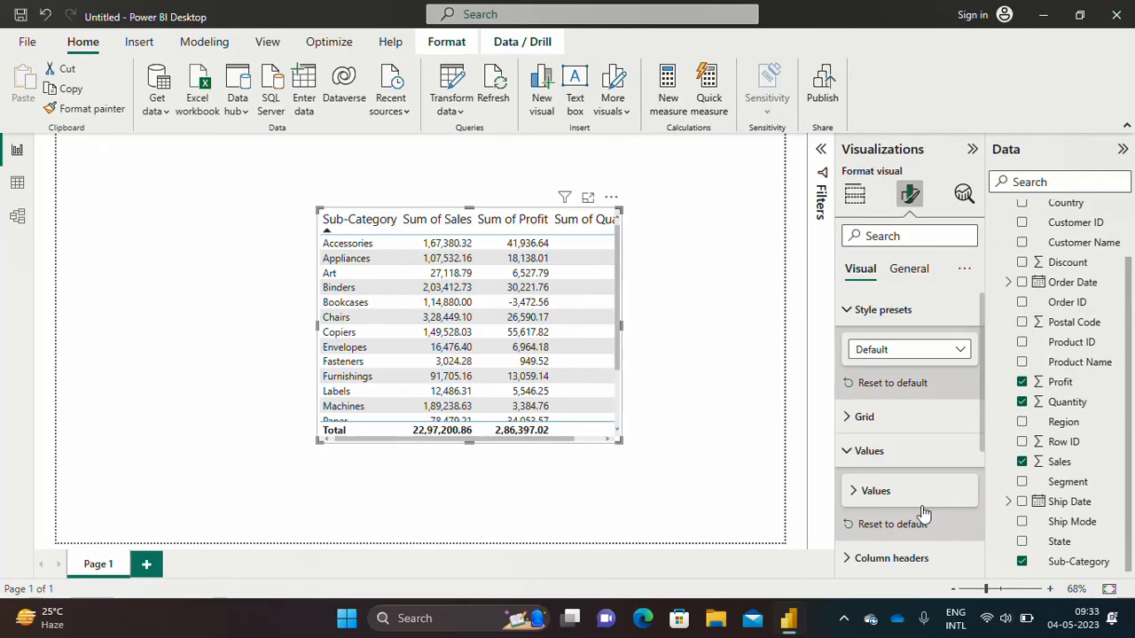
{"action": "left_click", "coordinate": [846, 620]}
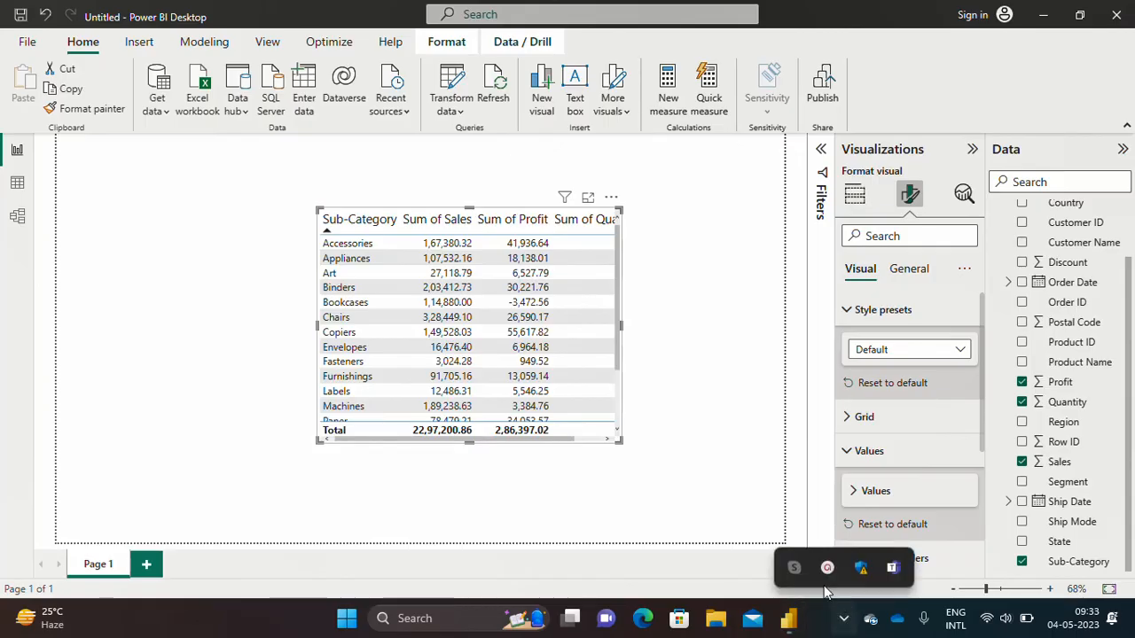